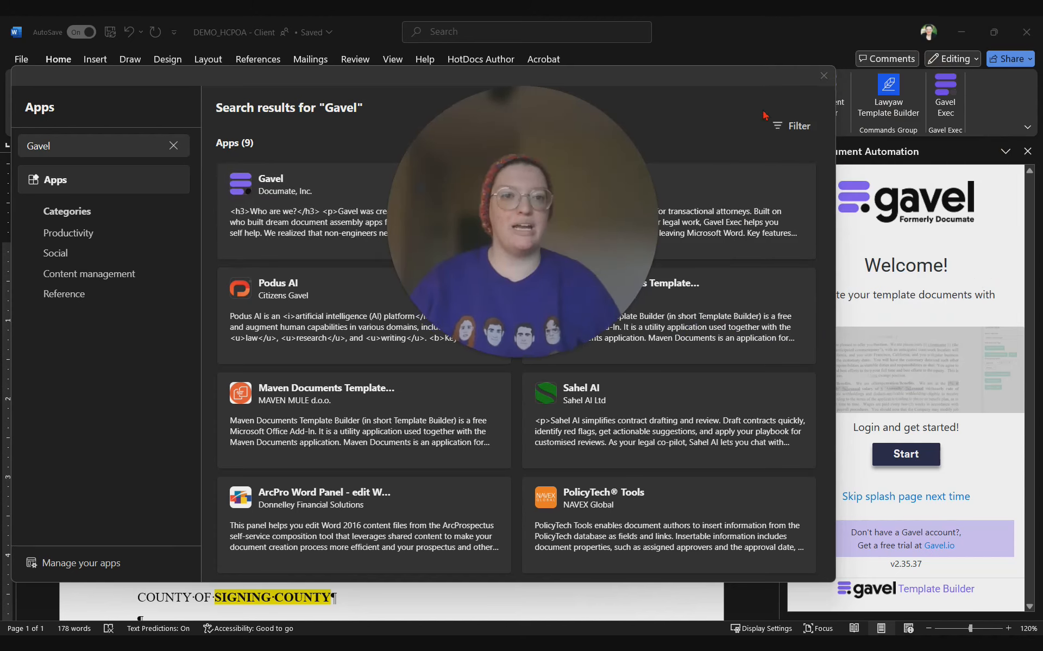
- Close the add-in store and start the Gavel Document Automation login, selecting its Client Name entry
{"action": "left_click", "coordinate": [824, 75]}
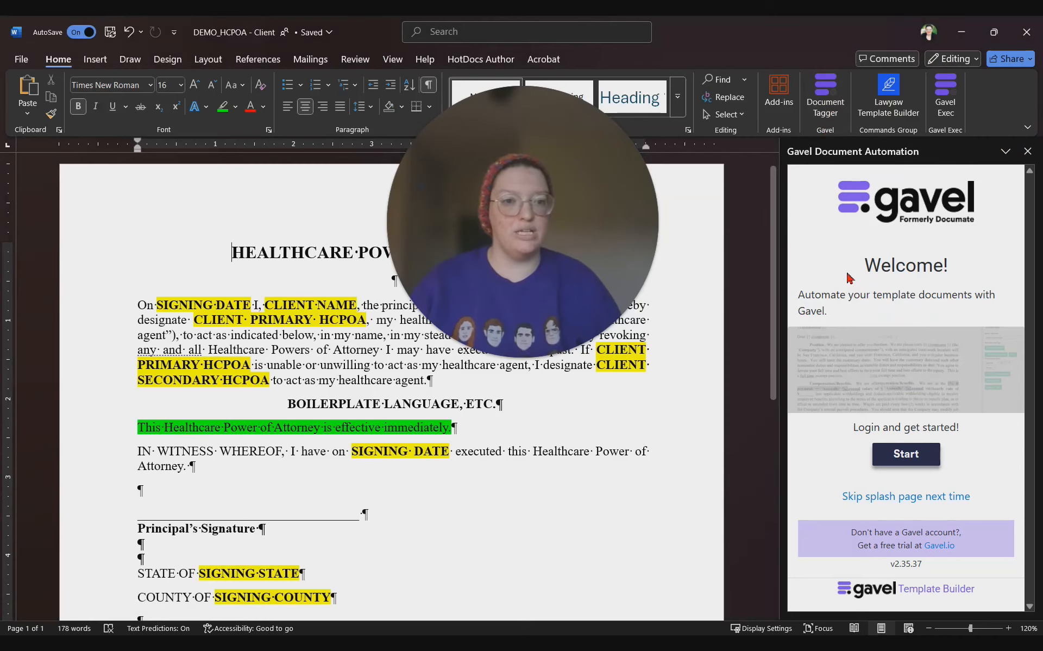
{"action": "left_click", "coordinate": [906, 454]}
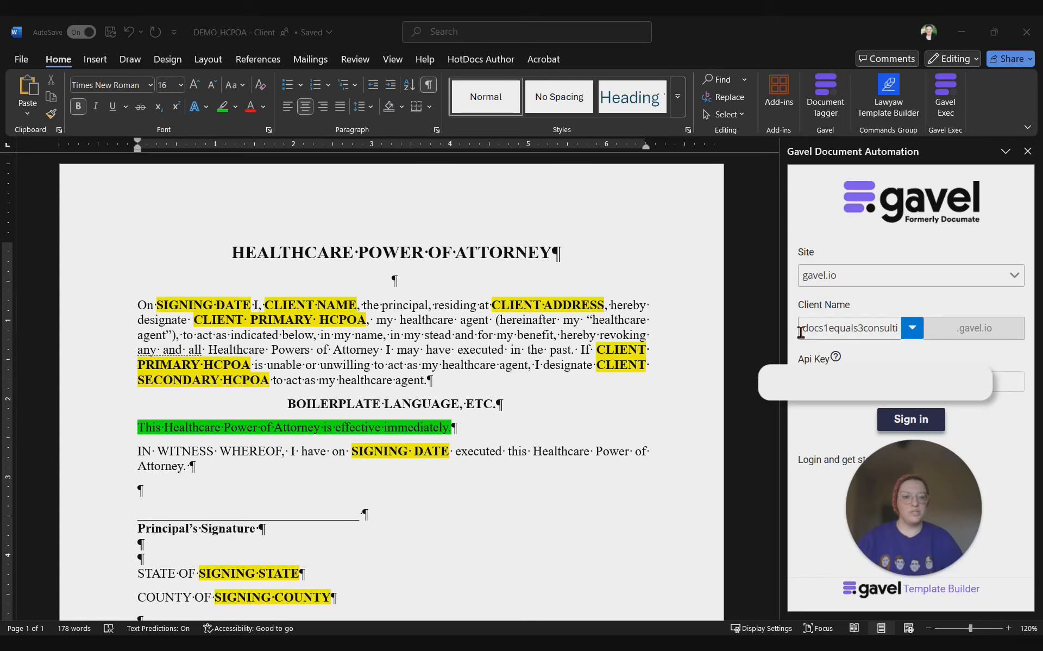
{"action": "left_click_drag", "start_coordinate": [801, 332], "coordinate": [900, 337]}
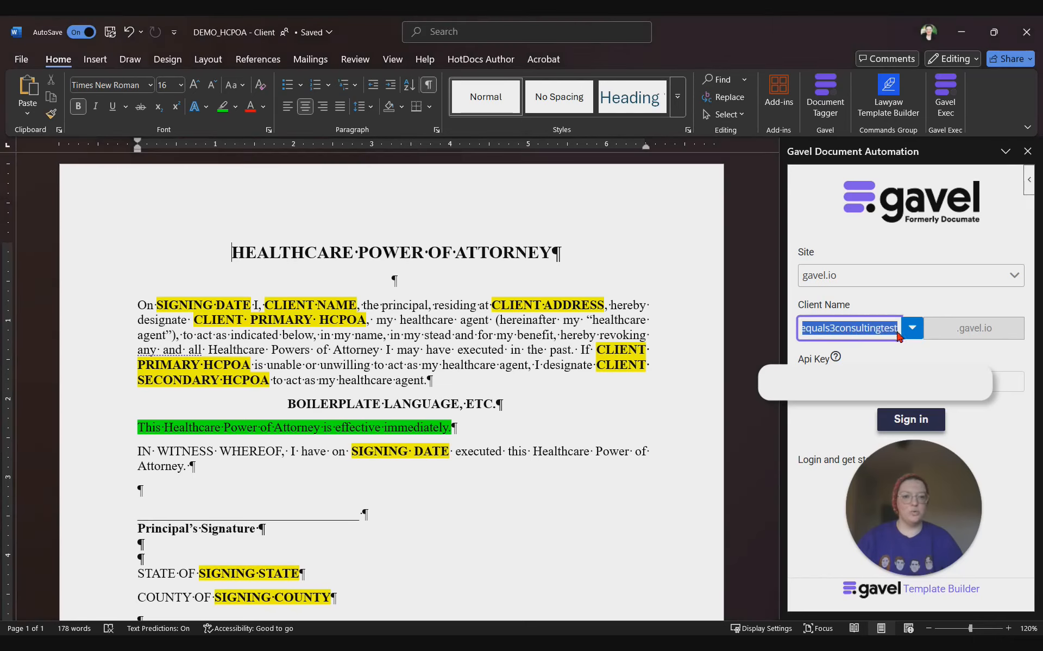
{"action": "left_click", "coordinate": [895, 331]}
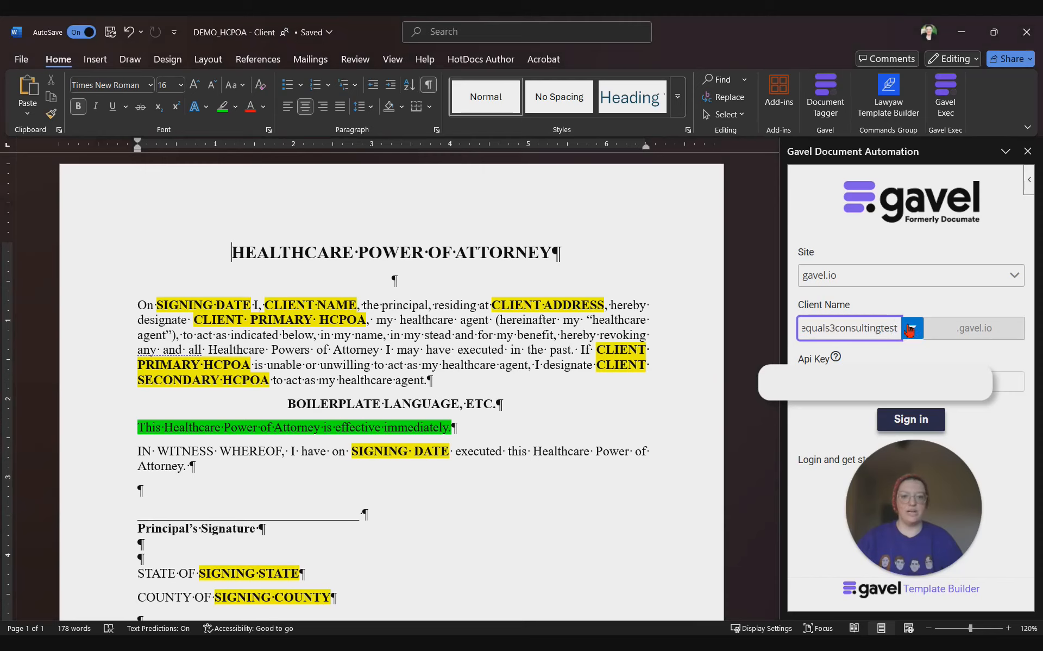
{"action": "left_click", "coordinate": [888, 306]}
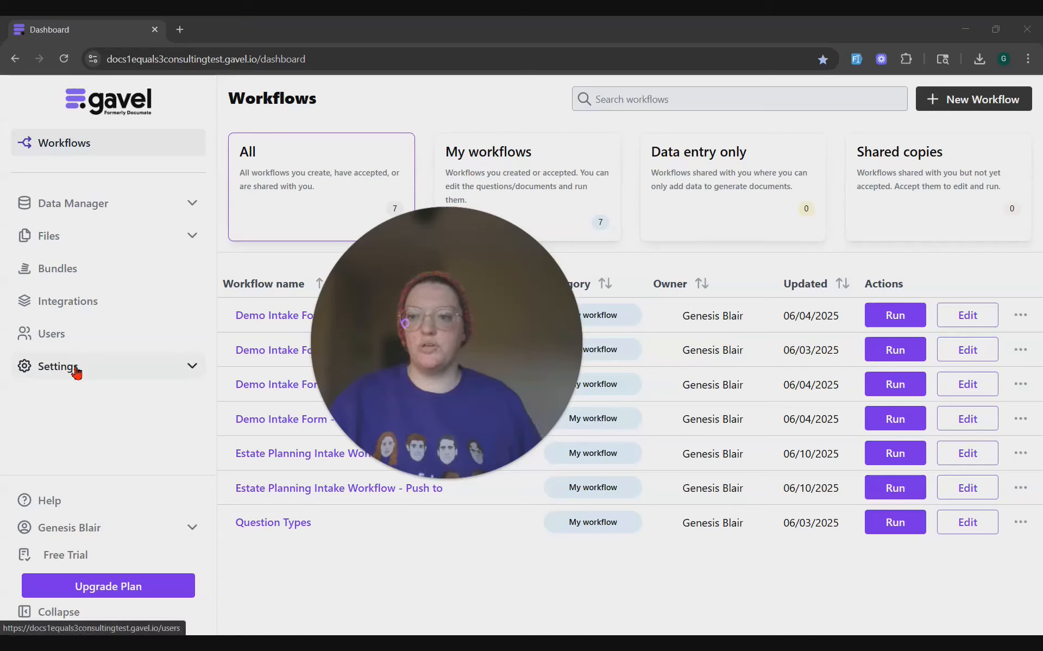
- Switch to the Gavel dashboard in the browser and open the API Keys settings page
{"action": "left_click", "coordinate": [190, 364]}
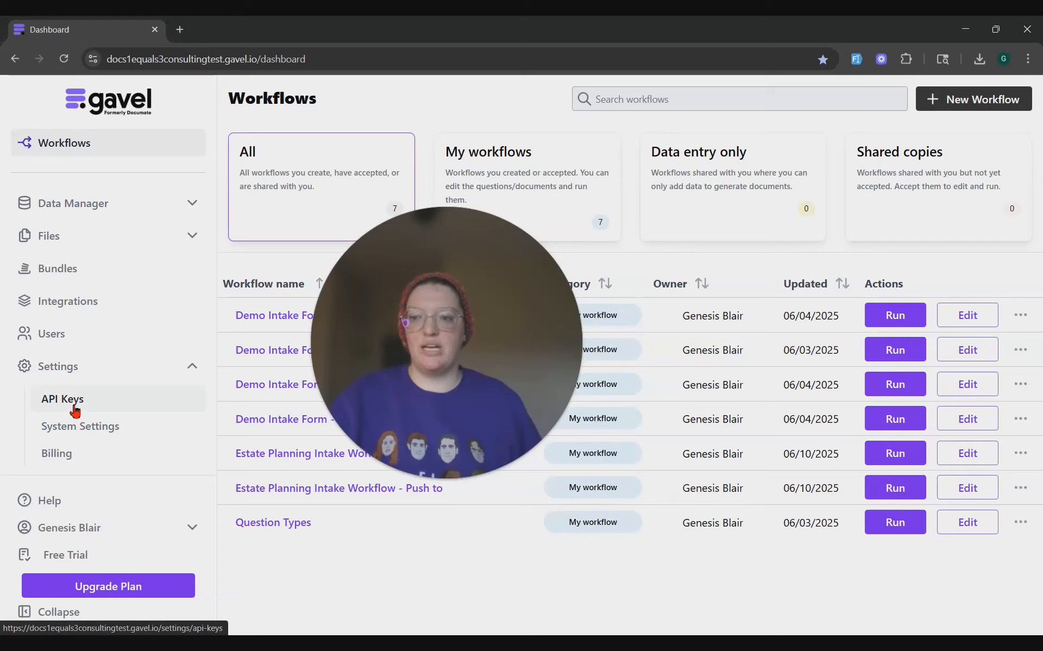
{"action": "left_click", "coordinate": [74, 410]}
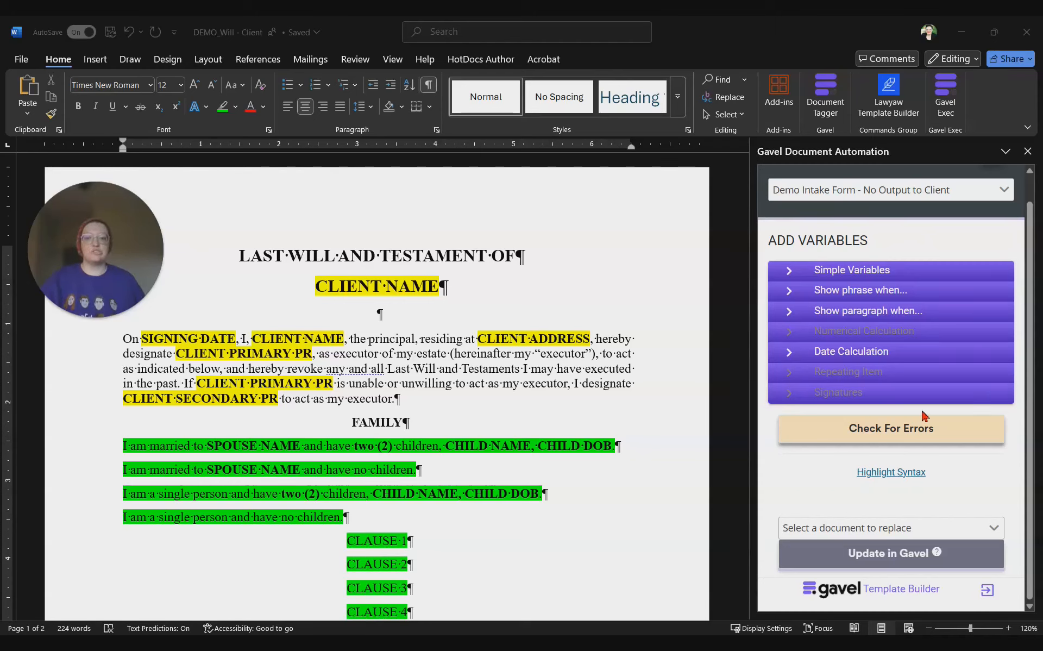
- Set the Gavel add-in's workflow for the DEMO_Will document to "Estate Planning Intake Workflow - Push to"
{"action": "scroll", "coordinate": [925, 416], "scroll_direction": "up", "scroll_amount": 1}
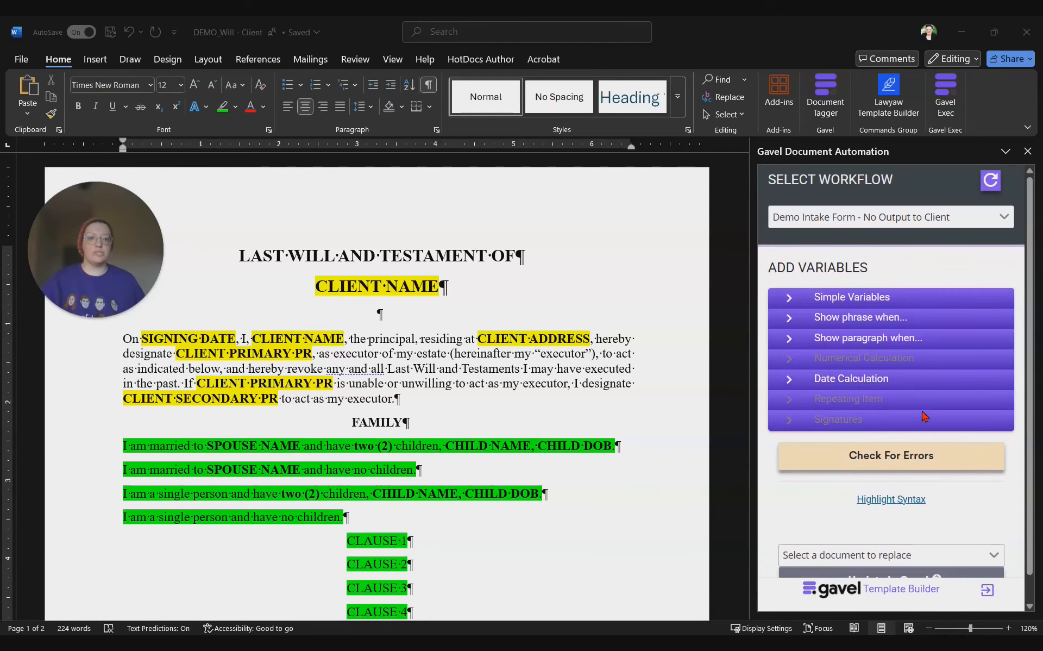
{"action": "left_click", "coordinate": [902, 225]}
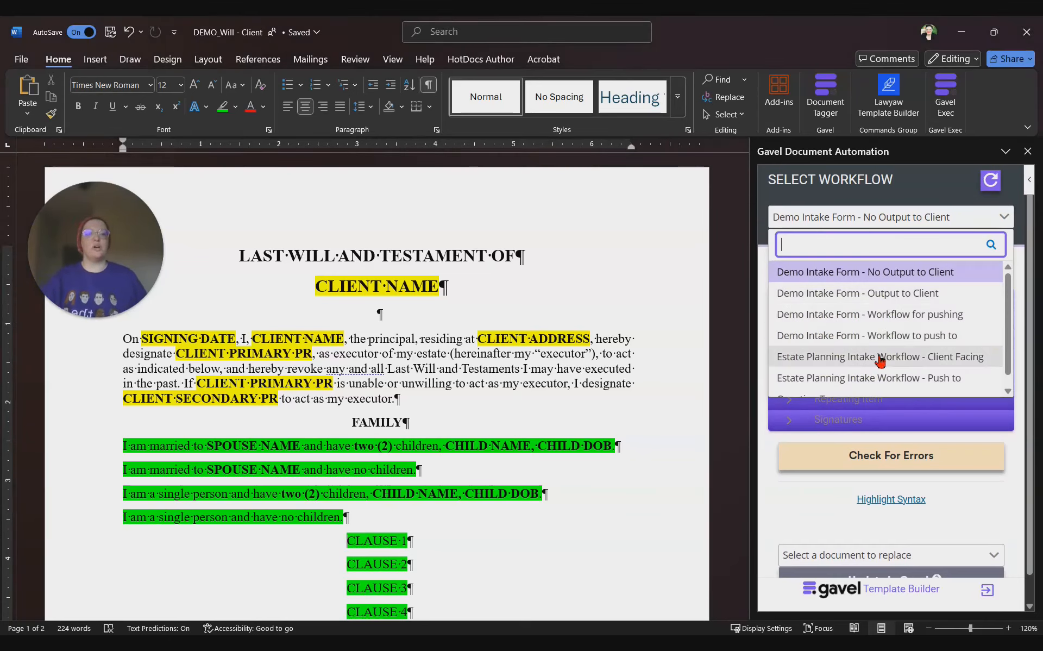
{"action": "left_click", "coordinate": [878, 337]}
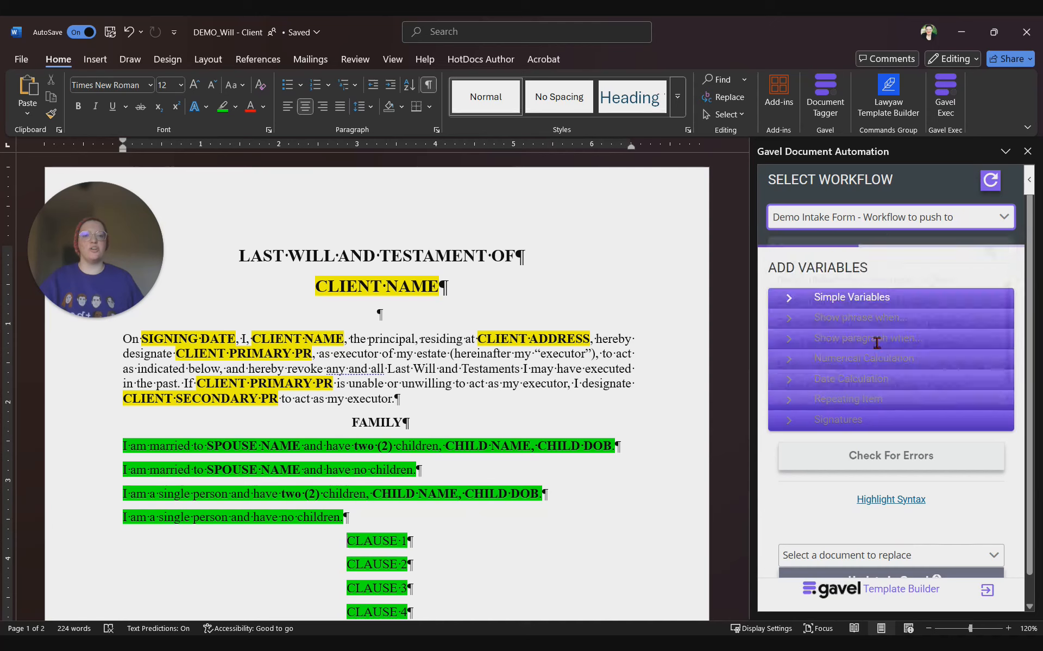
{"action": "left_click", "coordinate": [897, 222]}
{"action": "scroll", "coordinate": [889, 367], "scroll_direction": "down", "scroll_amount": 1}
{"action": "left_click", "coordinate": [893, 367]}
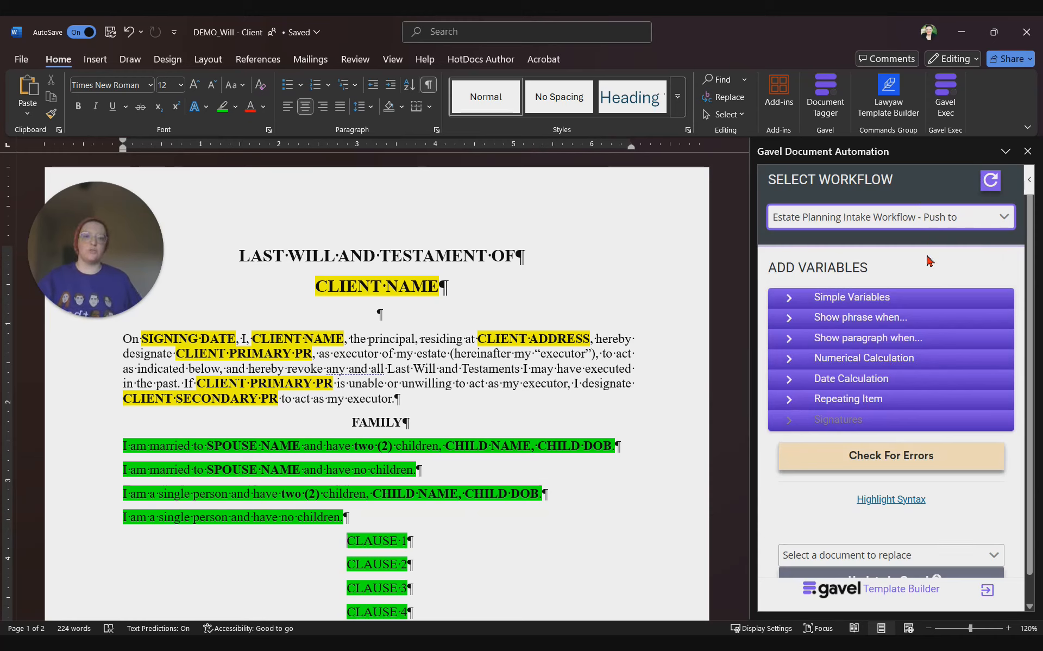
- Replace the CLIENT NAME placeholder under the will's title with the simple variable Client_Full_Name, formatted as Uppercase
{"action": "scroll", "coordinate": [923, 264], "scroll_direction": "down", "scroll_amount": 1}
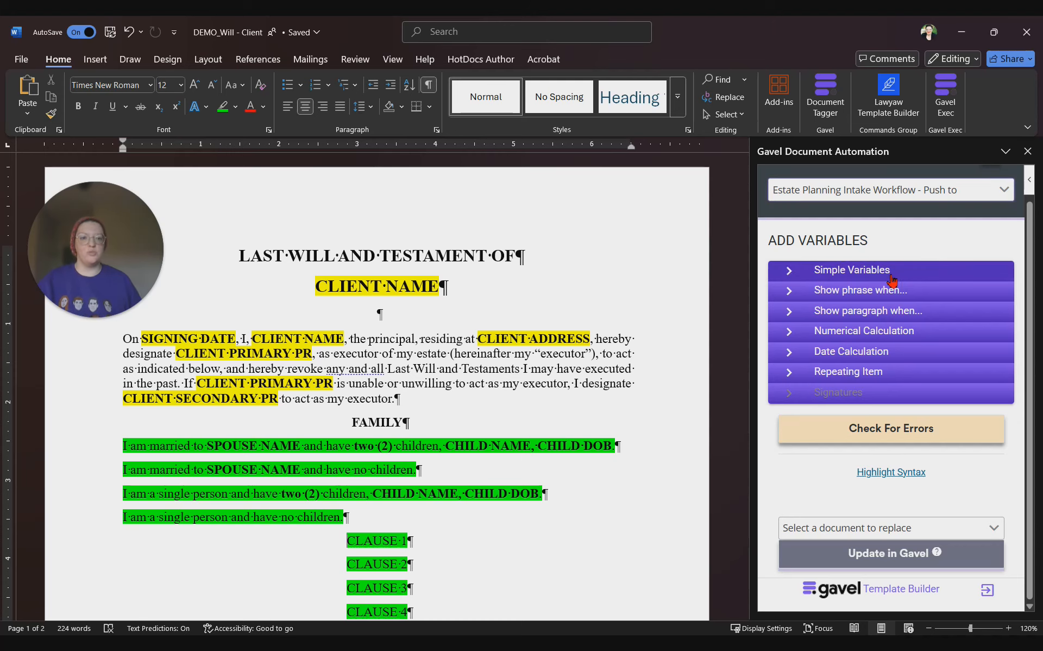
{"action": "left_click", "coordinate": [892, 279]}
{"action": "left_click", "coordinate": [863, 303]}
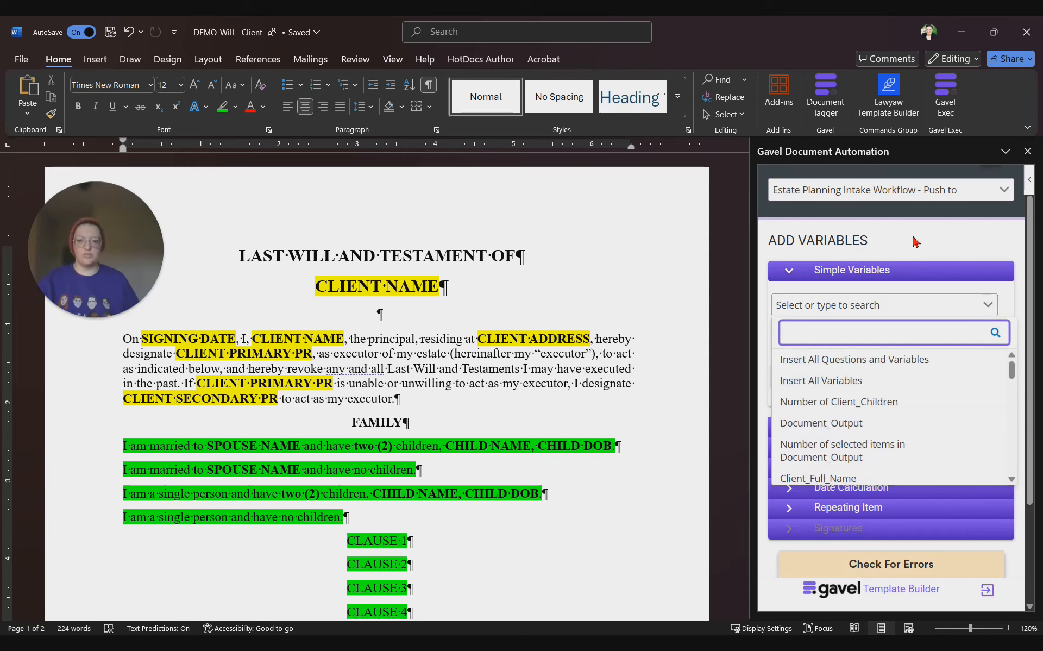
{"action": "type", "text": "Client"}
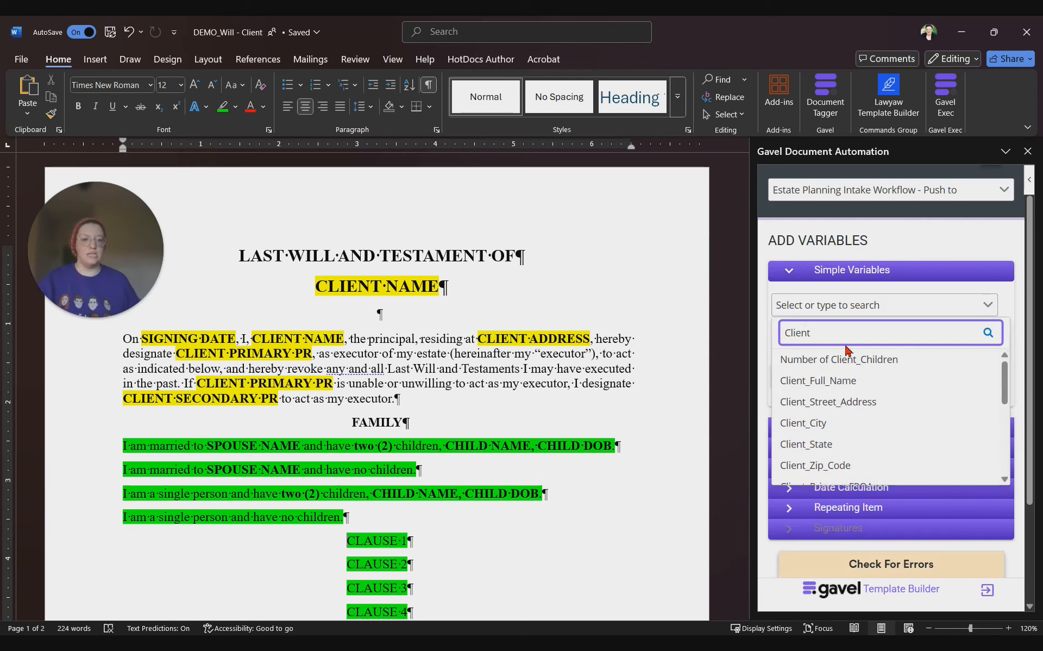
{"action": "left_click", "coordinate": [832, 380]}
{"action": "left_click_drag", "start_coordinate": [320, 284], "coordinate": [444, 287]}
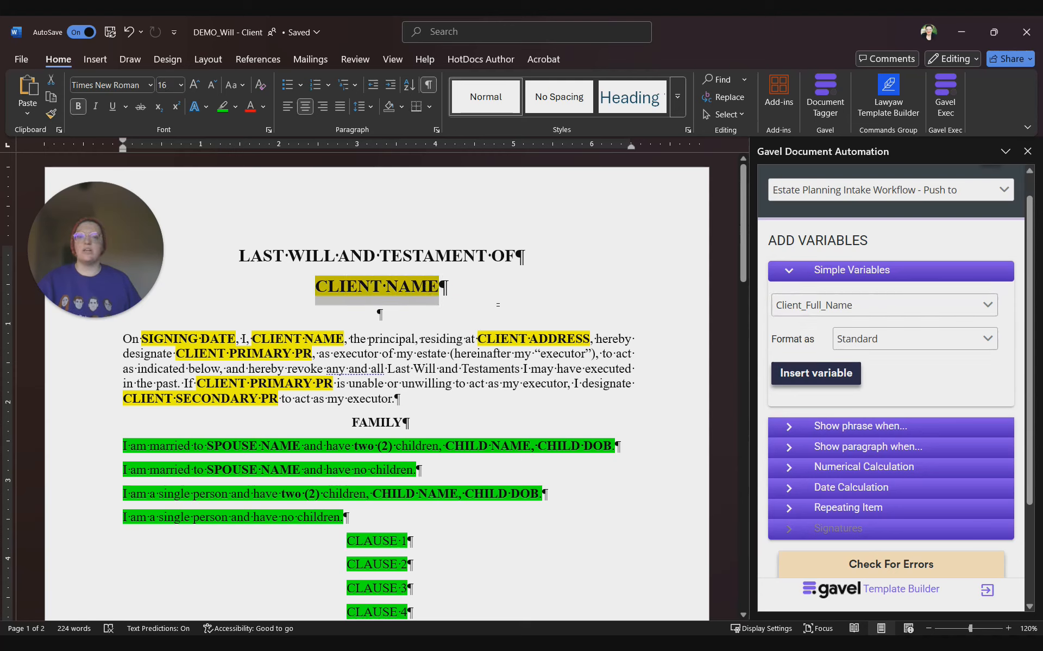
{"action": "left_click", "coordinate": [867, 344]}
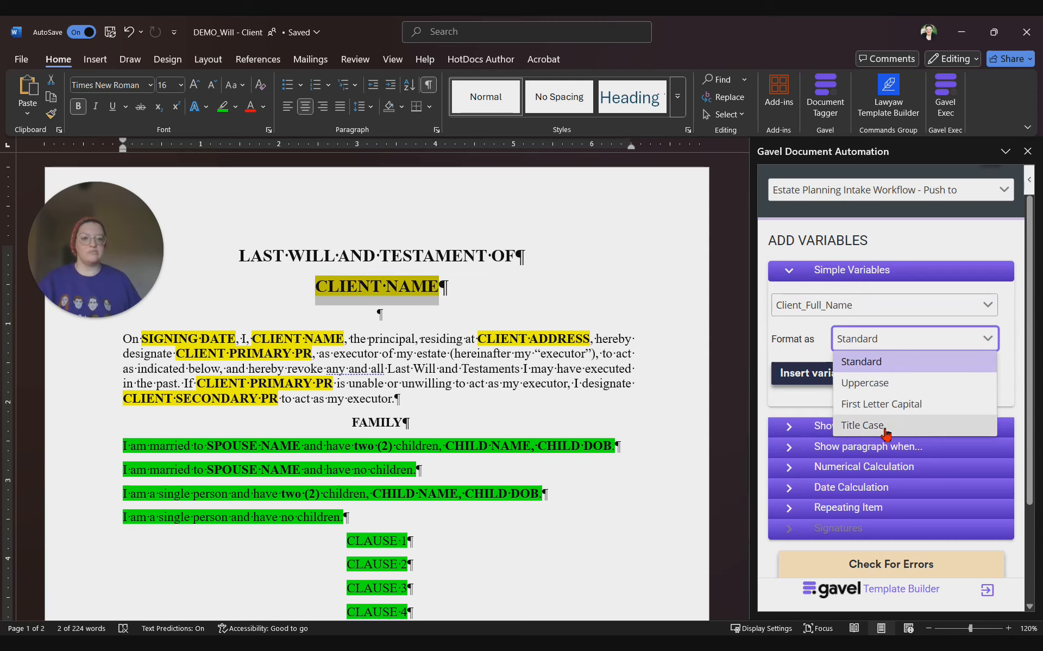
{"action": "left_click", "coordinate": [861, 382]}
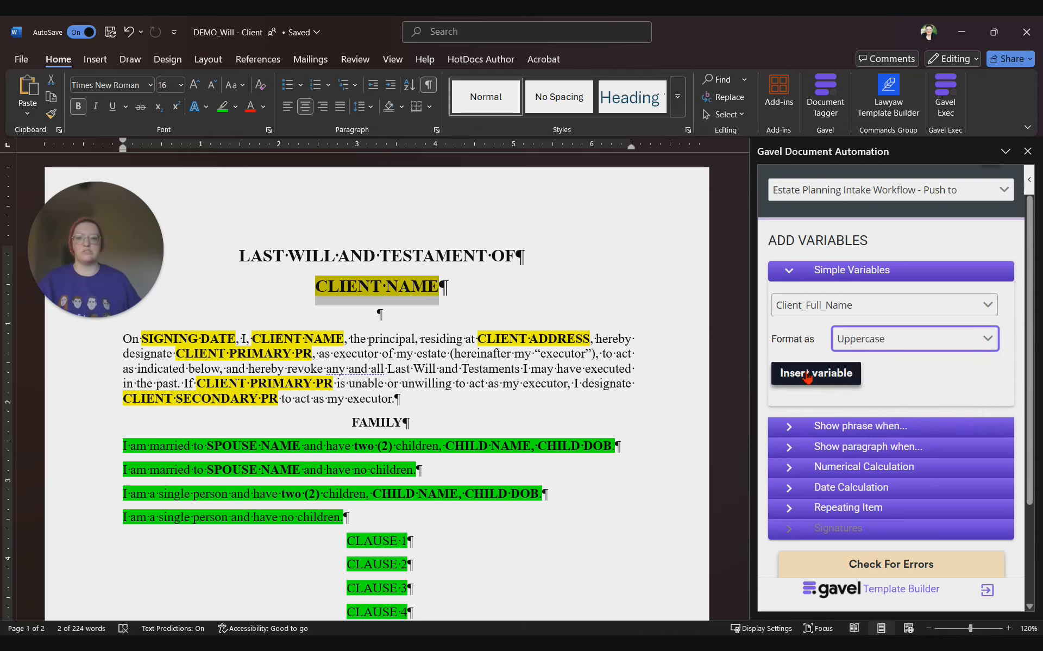
{"action": "left_click", "coordinate": [808, 375]}
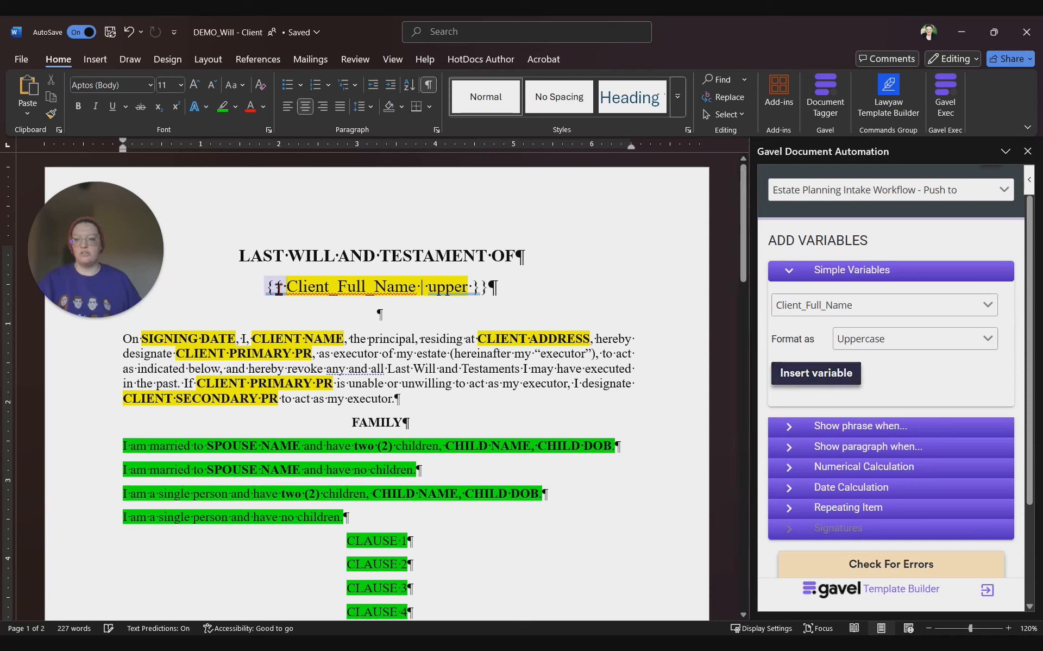
- Bold the whole Client_Full_Name variable under the title, including its curly braces
{"action": "left_click_drag", "start_coordinate": [268, 286], "coordinate": [289, 288]}
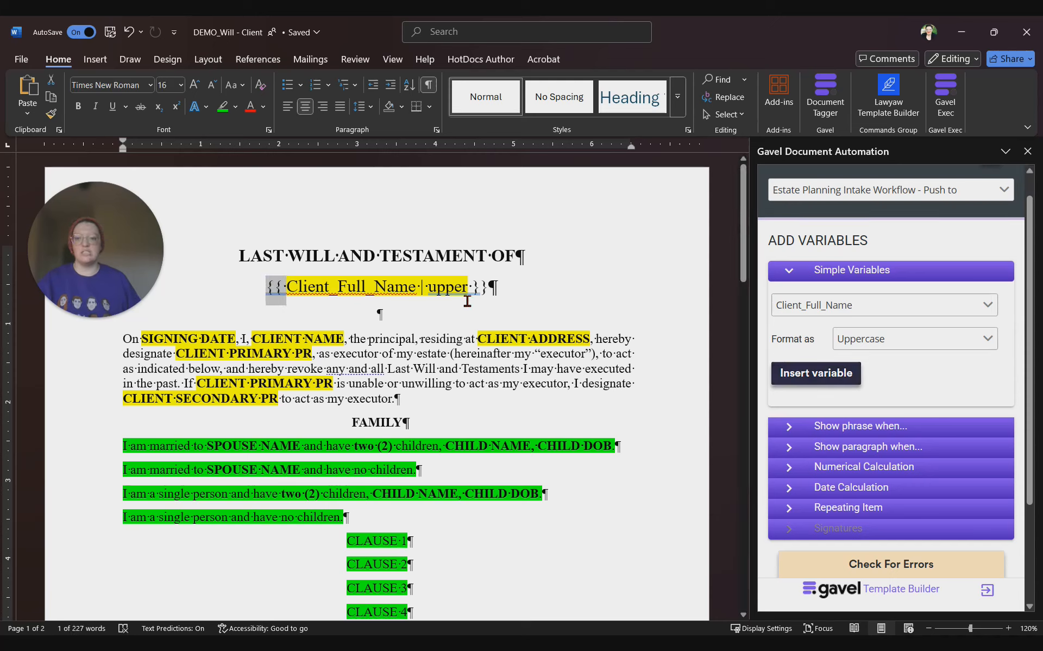
{"action": "left_click_drag", "start_coordinate": [474, 290], "coordinate": [487, 291]}
{"action": "left_click_drag", "start_coordinate": [299, 292], "coordinate": [467, 296]}
{"action": "left_click", "coordinate": [373, 288]}
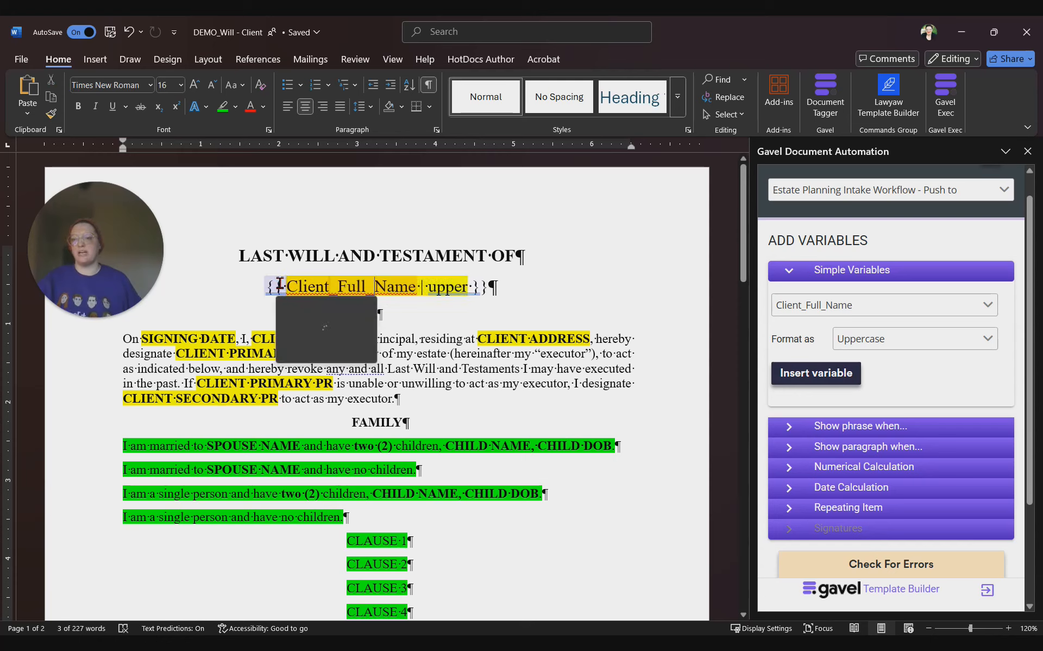
{"action": "left_click_drag", "start_coordinate": [250, 295], "coordinate": [498, 291]}
{"action": "key", "text": "ctrl+b"}
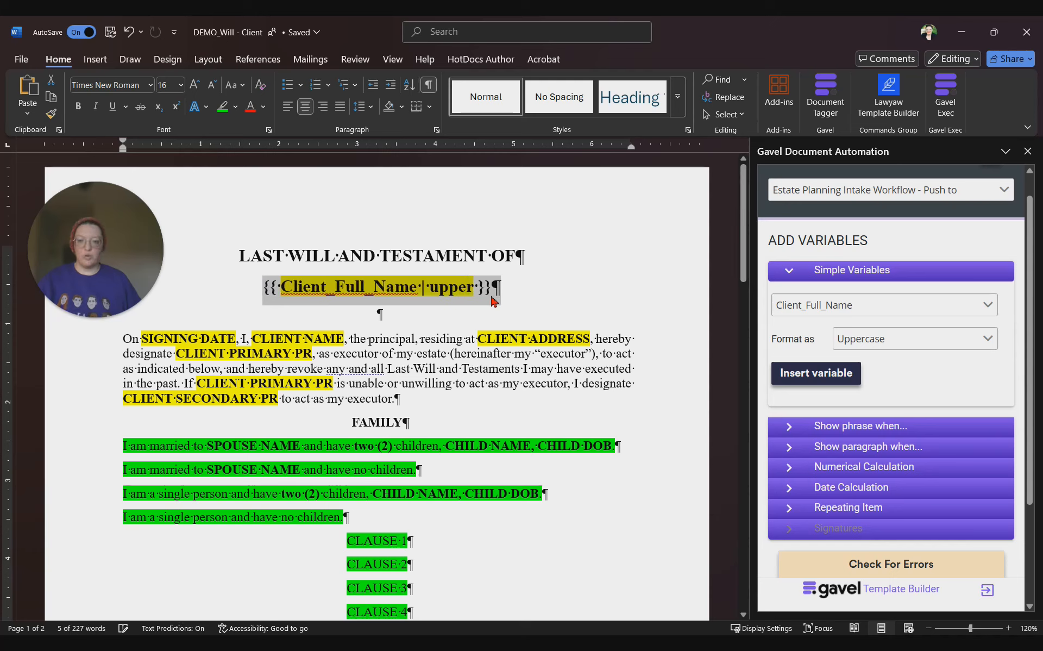
{"action": "left_click", "coordinate": [406, 305]}
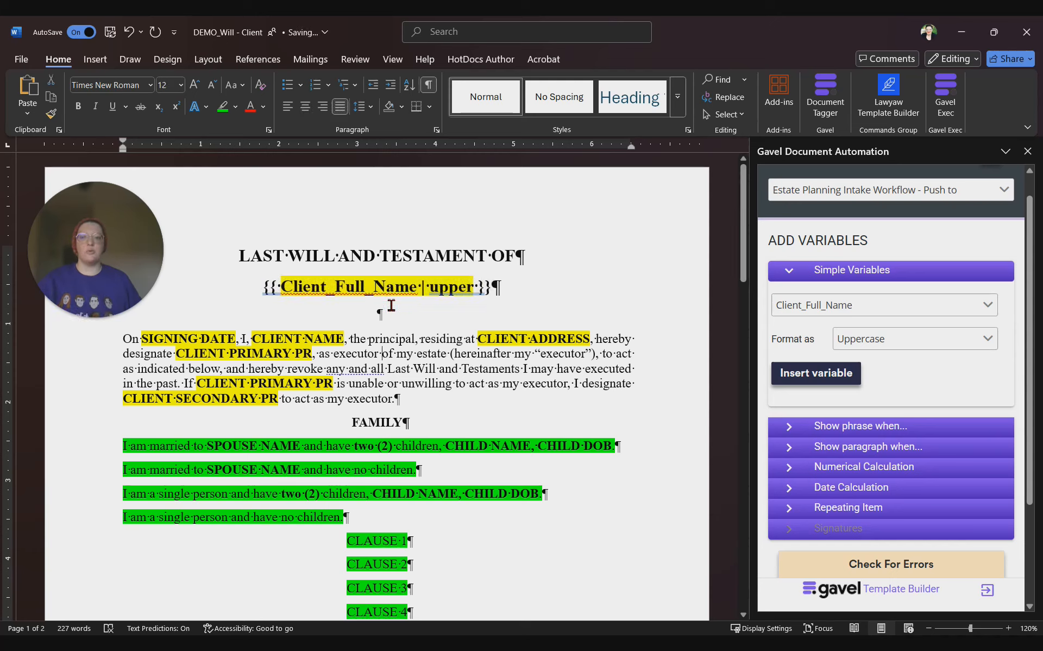
- Replace the SIGNING DATE placeholder in the opening paragraph with the SigningDate variable in Standard (Month Day, Year) format
{"action": "left_click_drag", "start_coordinate": [142, 339], "coordinate": [236, 338]}
{"action": "left_click", "coordinate": [777, 305]}
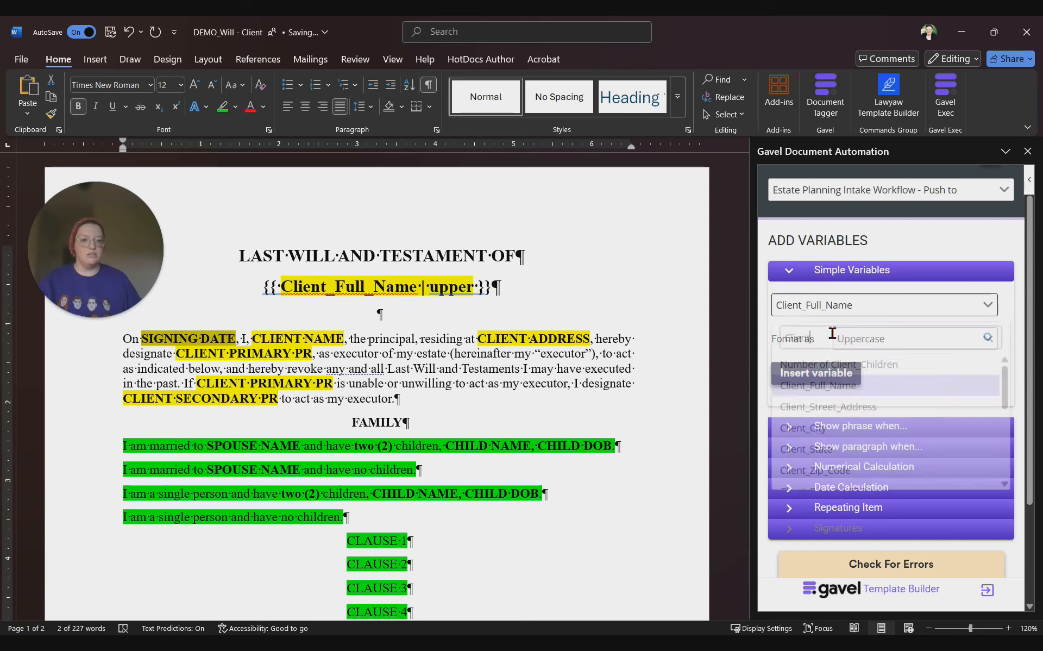
{"action": "key", "text": "BackSpace"}
{"action": "key", "text": "BackSpace"}
{"action": "key", "text": "BackSpace"}
{"action": "key", "text": "BackSpace"}
{"action": "key", "text": "BackSpace"}
{"action": "type", "text": "Date"}
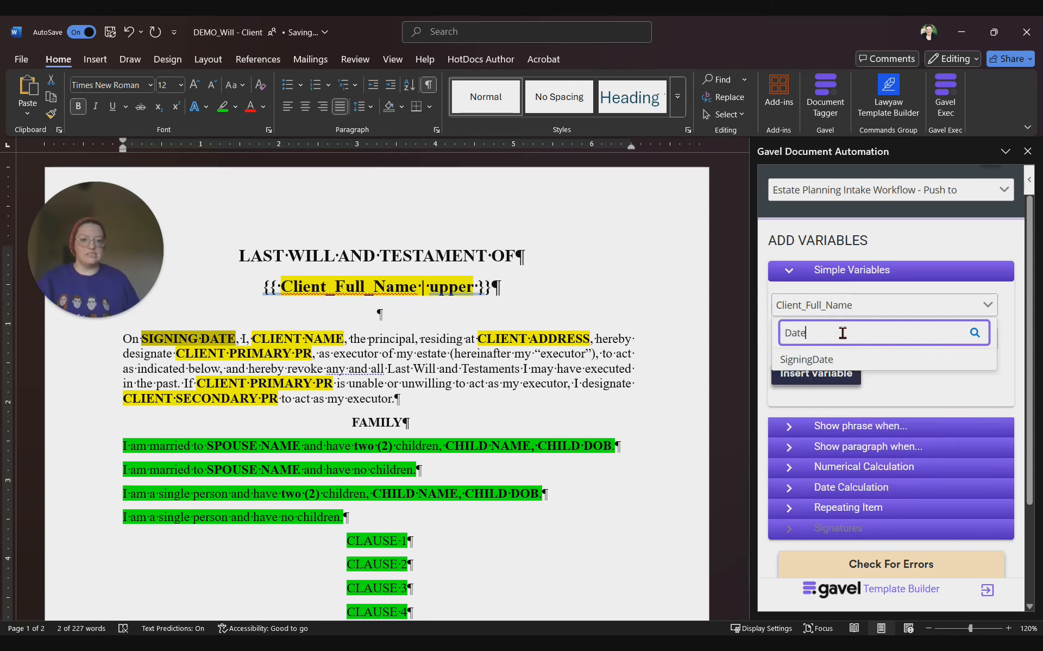
{"action": "left_click", "coordinate": [809, 359]}
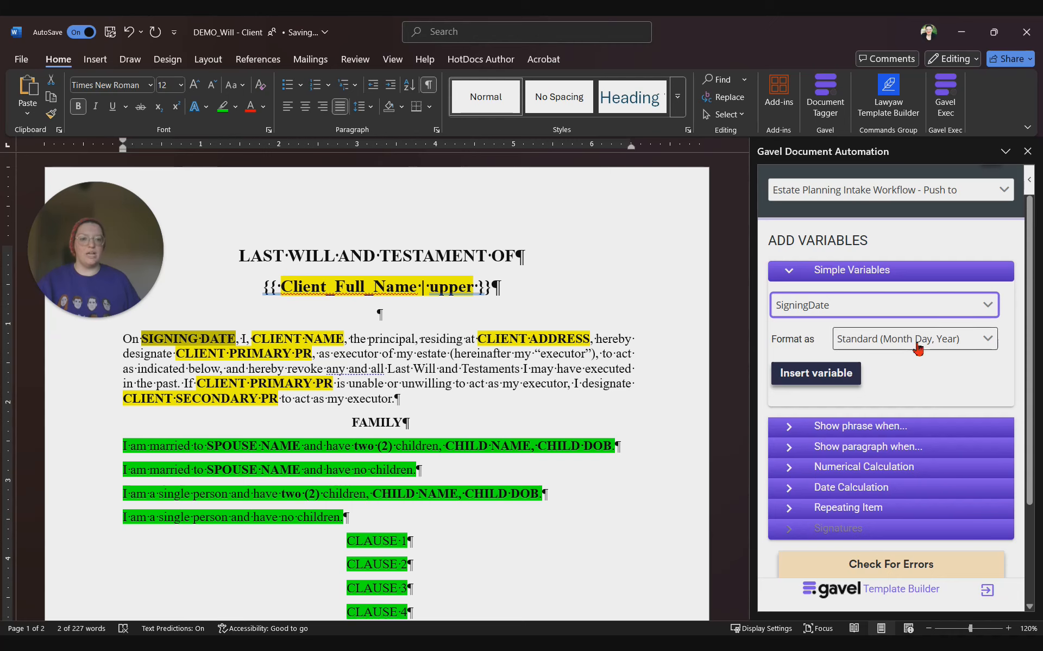
{"action": "left_click", "coordinate": [918, 342]}
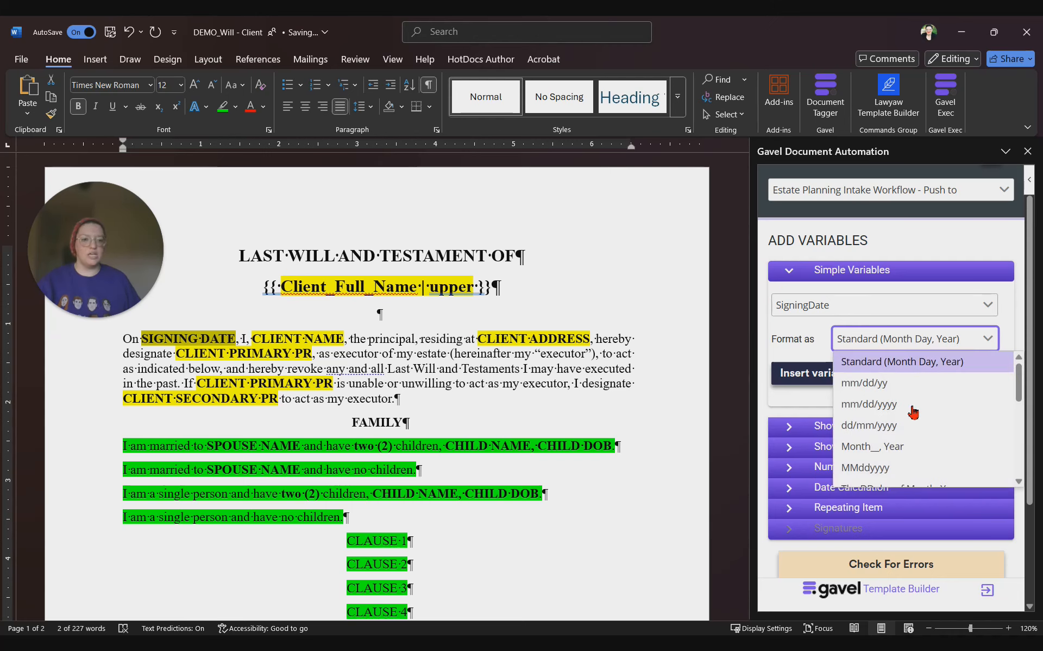
{"action": "scroll", "coordinate": [921, 449], "scroll_direction": "down", "scroll_amount": 3}
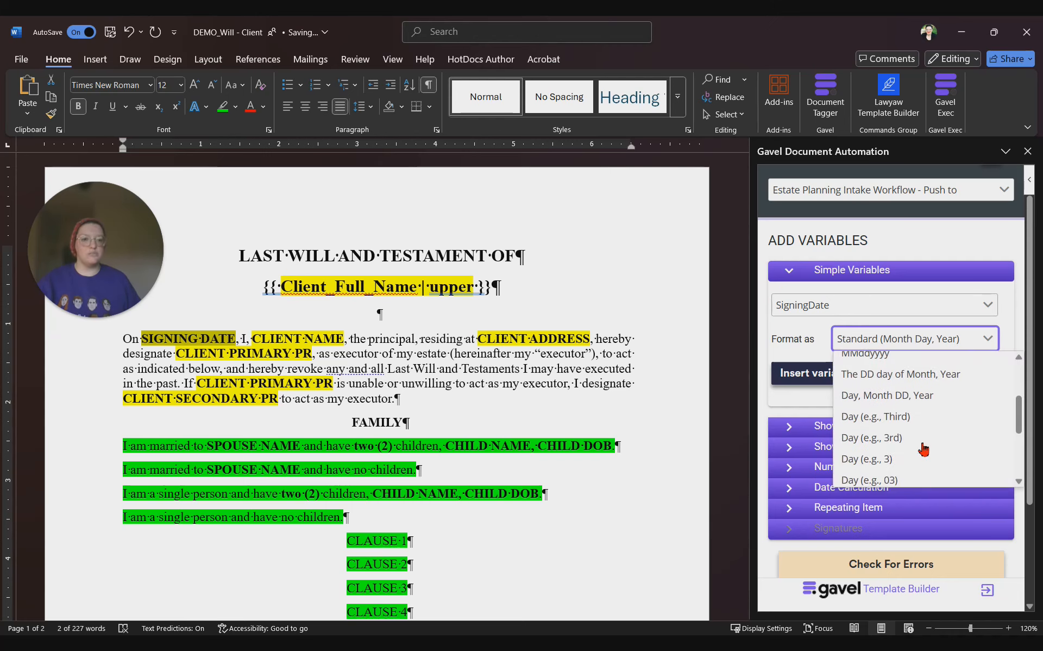
{"action": "scroll", "coordinate": [918, 475], "scroll_direction": "up", "scroll_amount": 4}
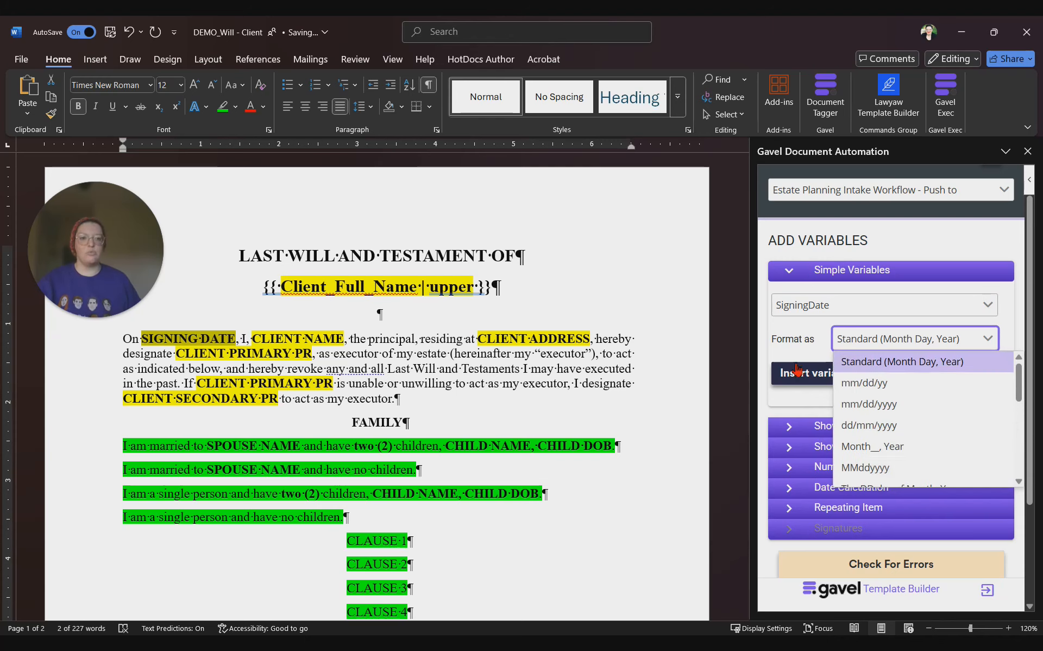
{"action": "left_click", "coordinate": [808, 383]}
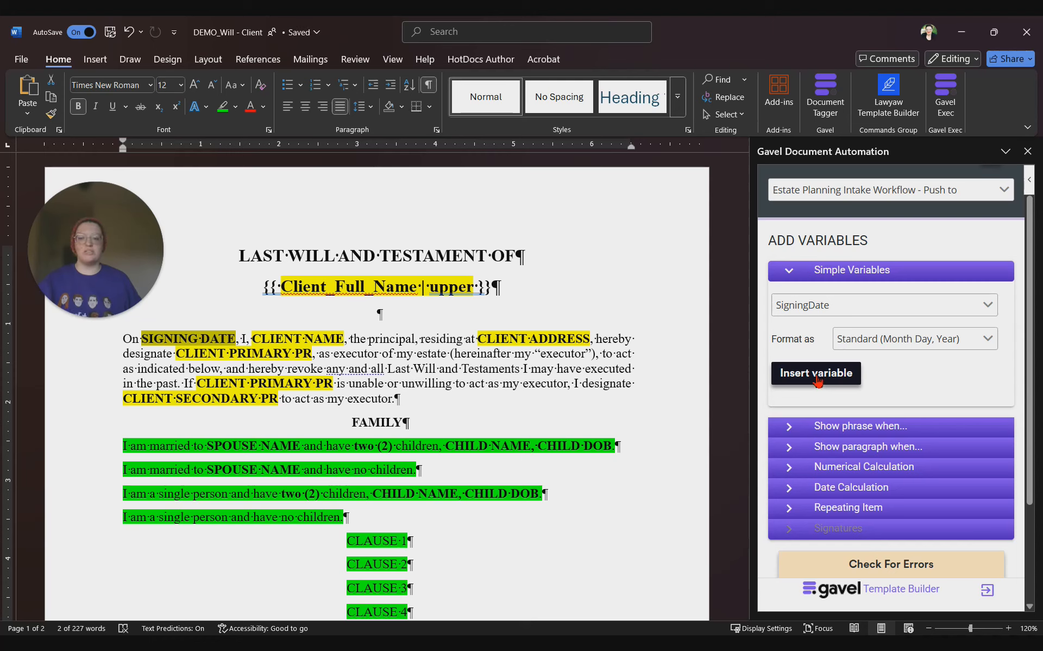
{"action": "left_click", "coordinate": [816, 373]}
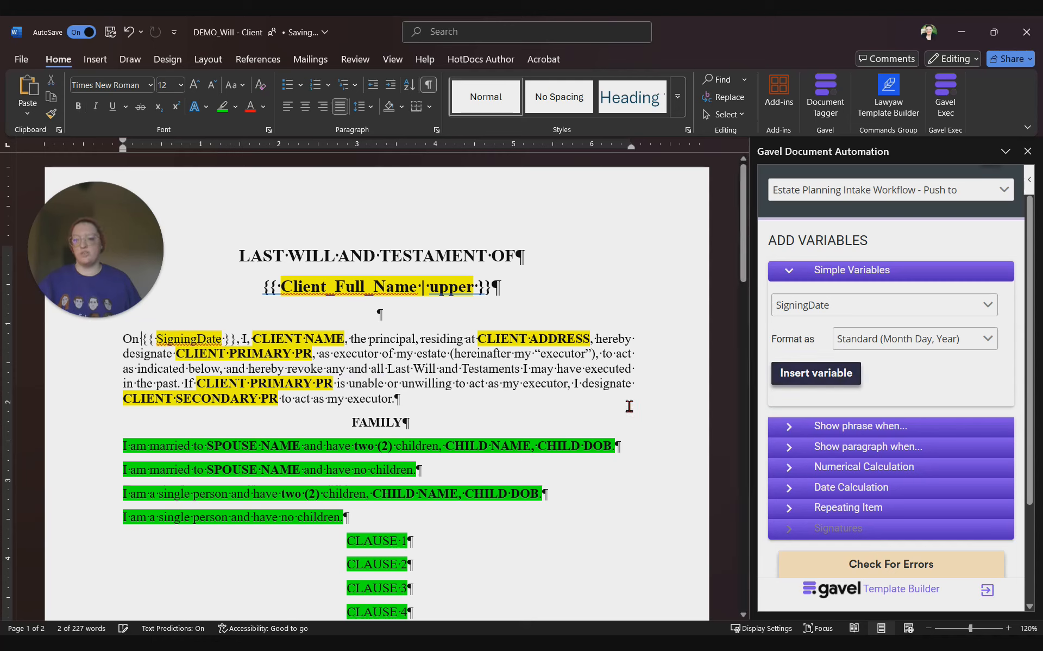
- Replace the SPOUSE NAME placeholder in the first FAMILY sentence with the simple variable Spouse_Full_Name, followed by a space
{"action": "scroll", "coordinate": [573, 375], "scroll_direction": "down", "scroll_amount": 1}
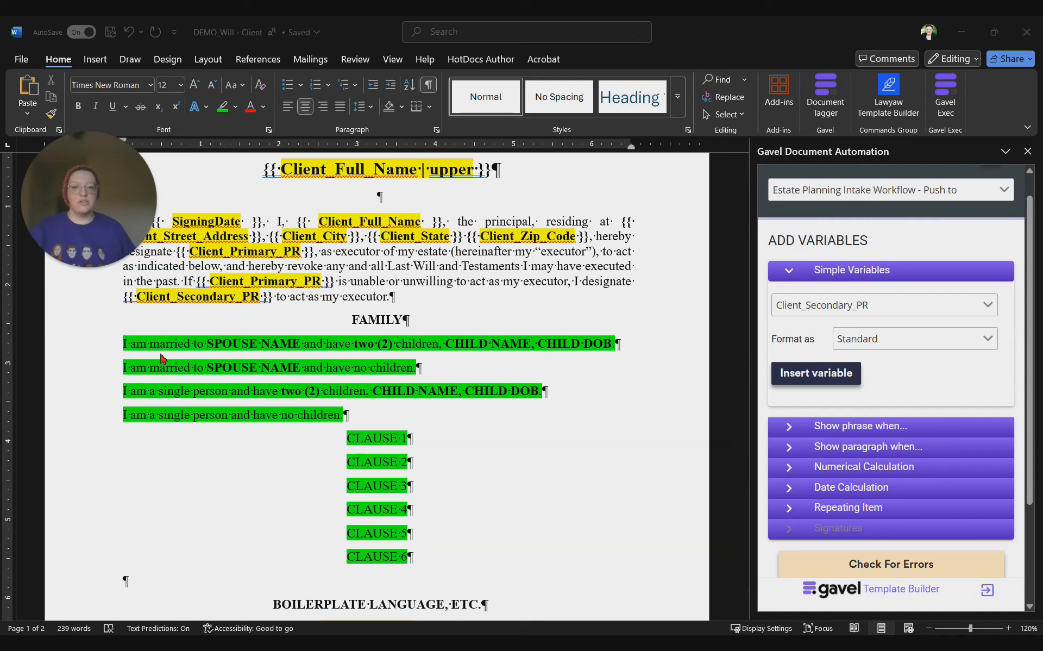
{"action": "left_click", "coordinate": [471, 344]}
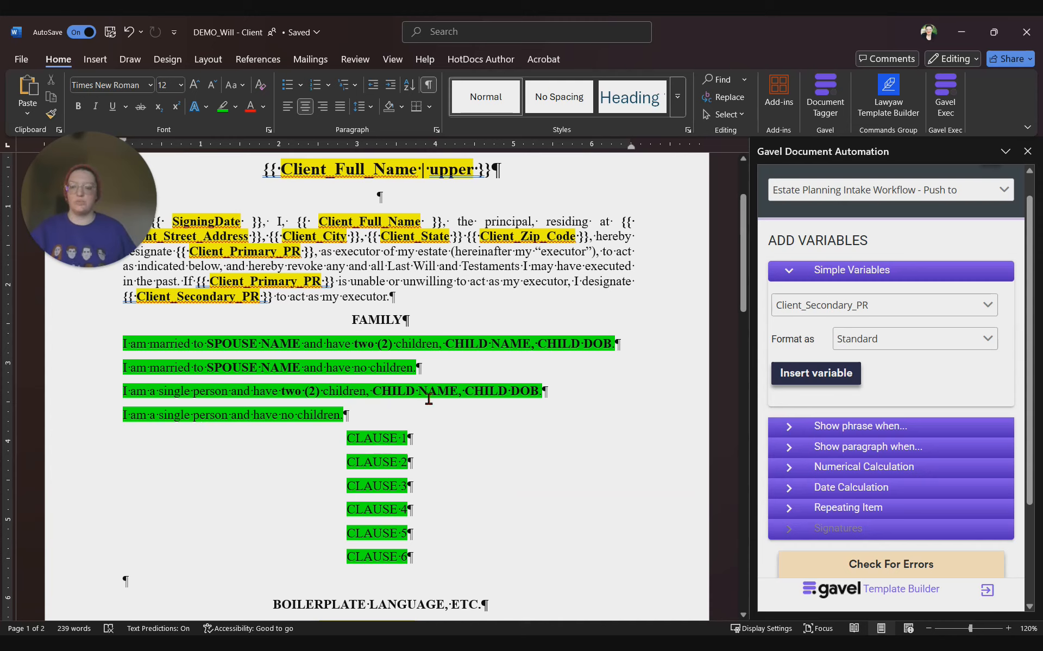
{"action": "left_click_drag", "start_coordinate": [210, 343], "coordinate": [303, 344]}
{"action": "left_click", "coordinate": [864, 305]}
{"action": "type", "text": "client"}
{"action": "key", "text": "BackSpace"}
{"action": "key", "text": "BackSpace"}
{"action": "key", "text": "BackSpace"}
{"action": "key", "text": "BackSpace"}
{"action": "key", "text": "BackSpace"}
{"action": "key", "text": "BackSpace"}
{"action": "type", "text": "S"}
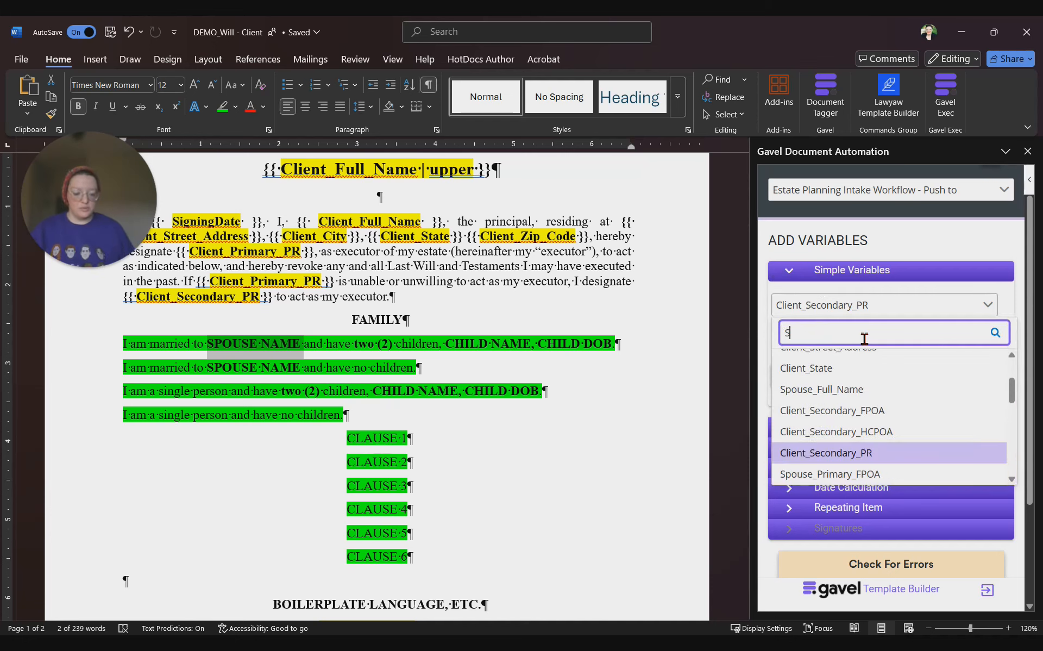
{"action": "type", "text": "pouse"}
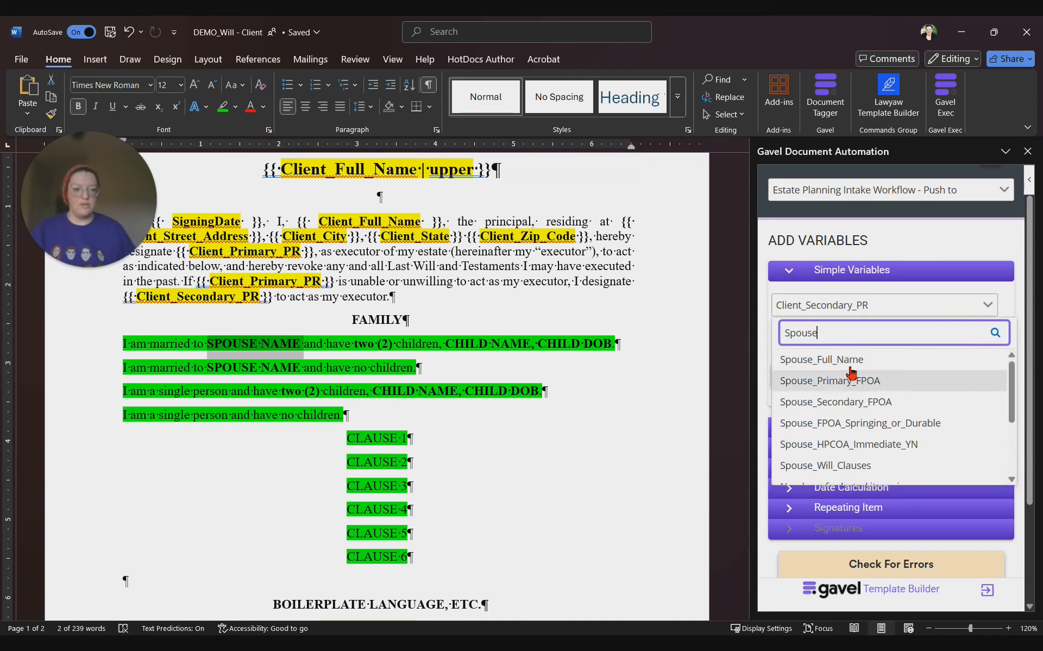
{"action": "left_click", "coordinate": [844, 360]}
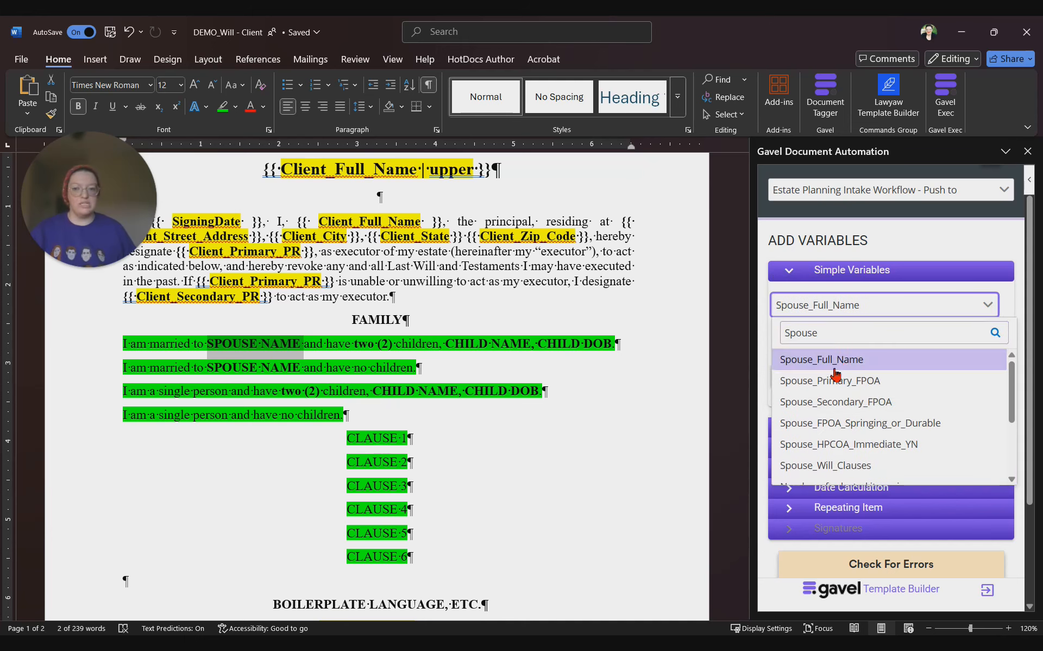
{"action": "left_click", "coordinate": [818, 373]}
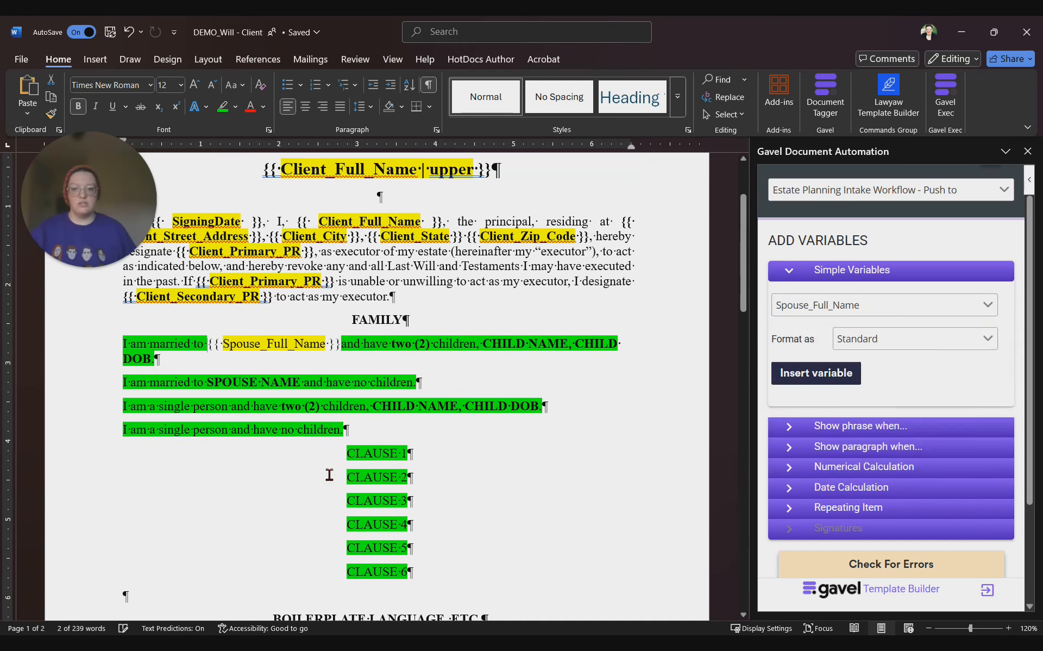
{"action": "left_click", "coordinate": [342, 348]}
{"action": "left_click", "coordinate": [320, 395]}
{"action": "left_click", "coordinate": [407, 349]}
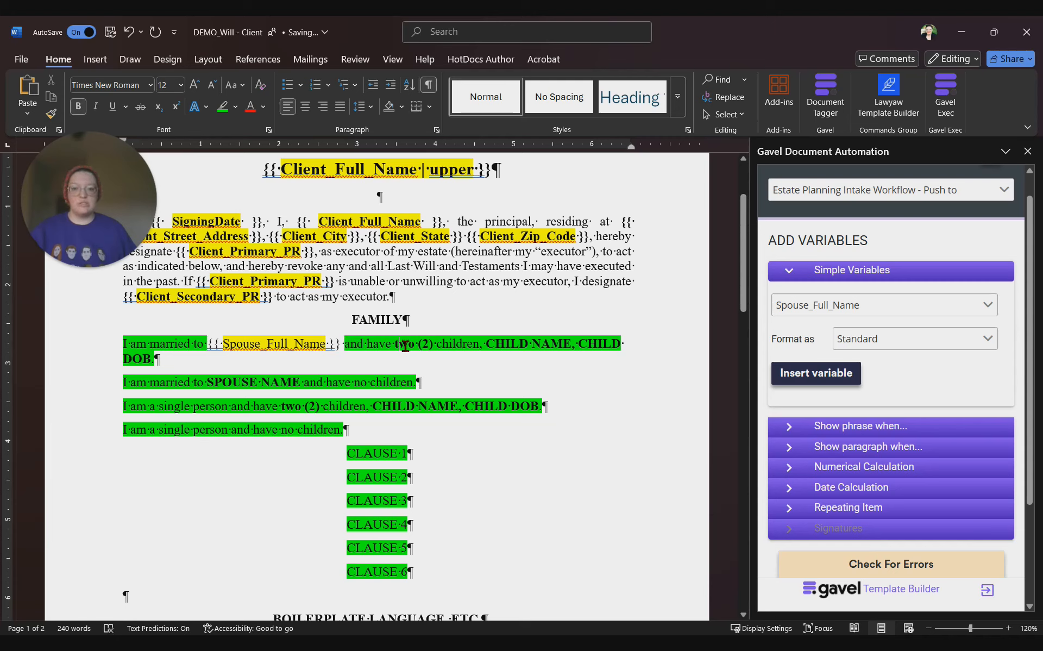
- Set up a repeating item for Client_Children that includes the child's full name and the child's date of birth
{"action": "left_click_drag", "start_coordinate": [396, 348], "coordinate": [414, 348]}
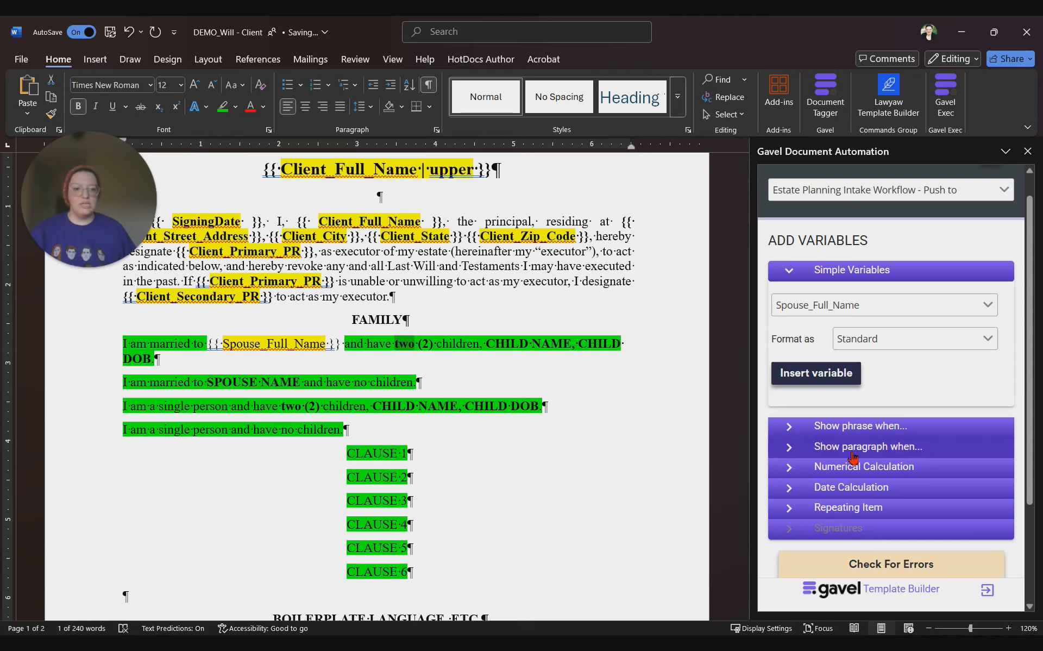
{"action": "scroll", "coordinate": [850, 423], "scroll_direction": "down", "scroll_amount": 3}
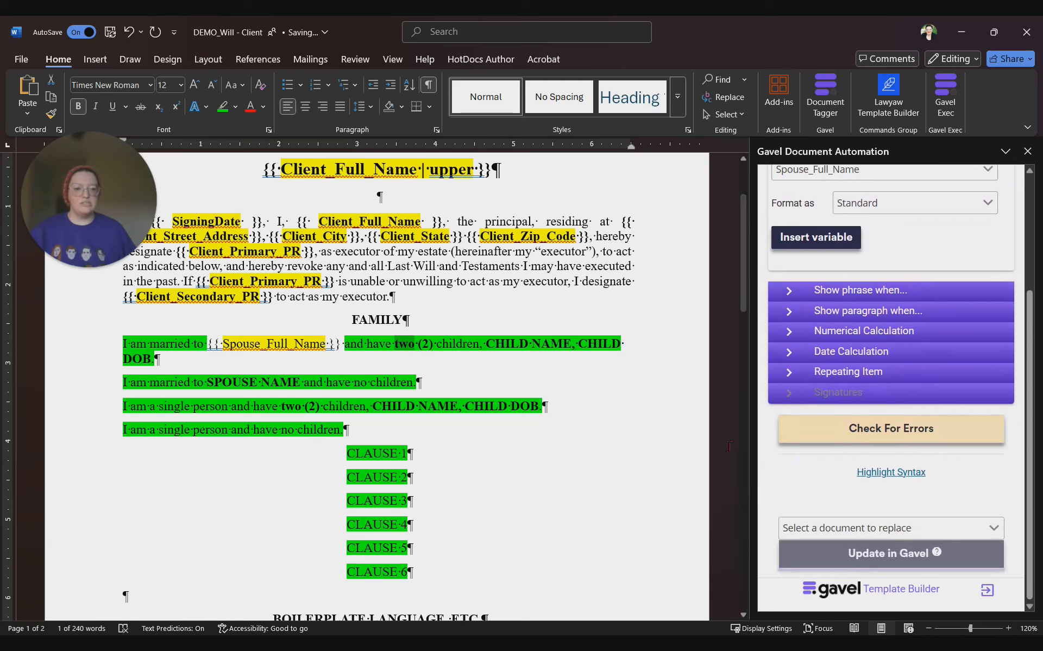
{"action": "left_click", "coordinate": [846, 374]}
{"action": "scroll", "coordinate": [846, 375], "scroll_direction": "down", "scroll_amount": 1}
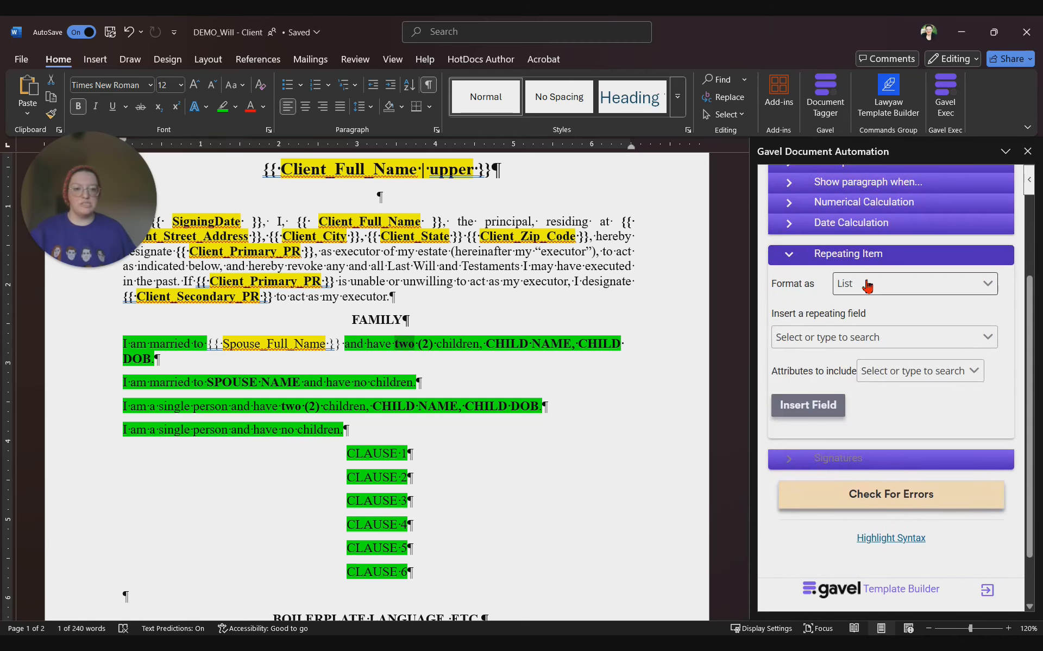
{"action": "left_click", "coordinate": [851, 348]}
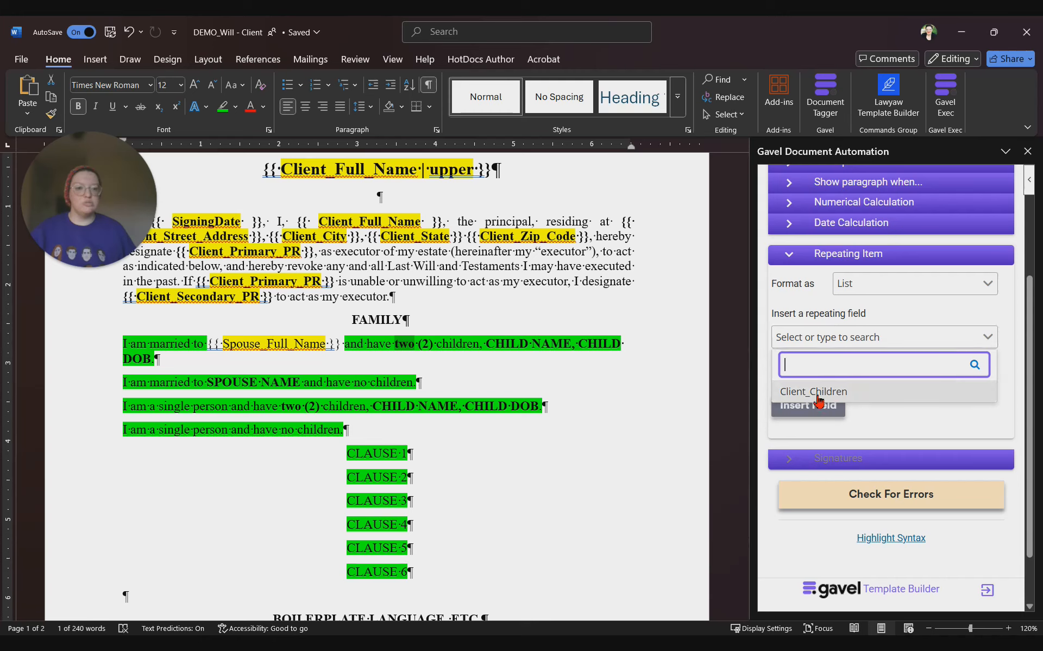
{"action": "left_click", "coordinate": [846, 401]}
{"action": "left_click", "coordinate": [896, 375]}
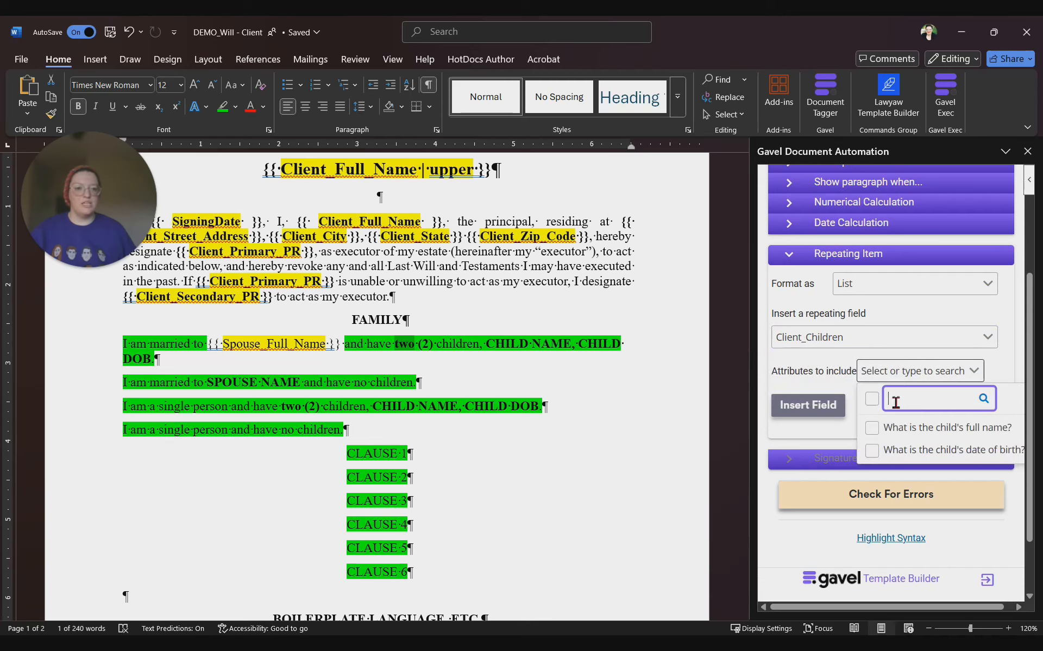
{"action": "left_click", "coordinate": [904, 429]}
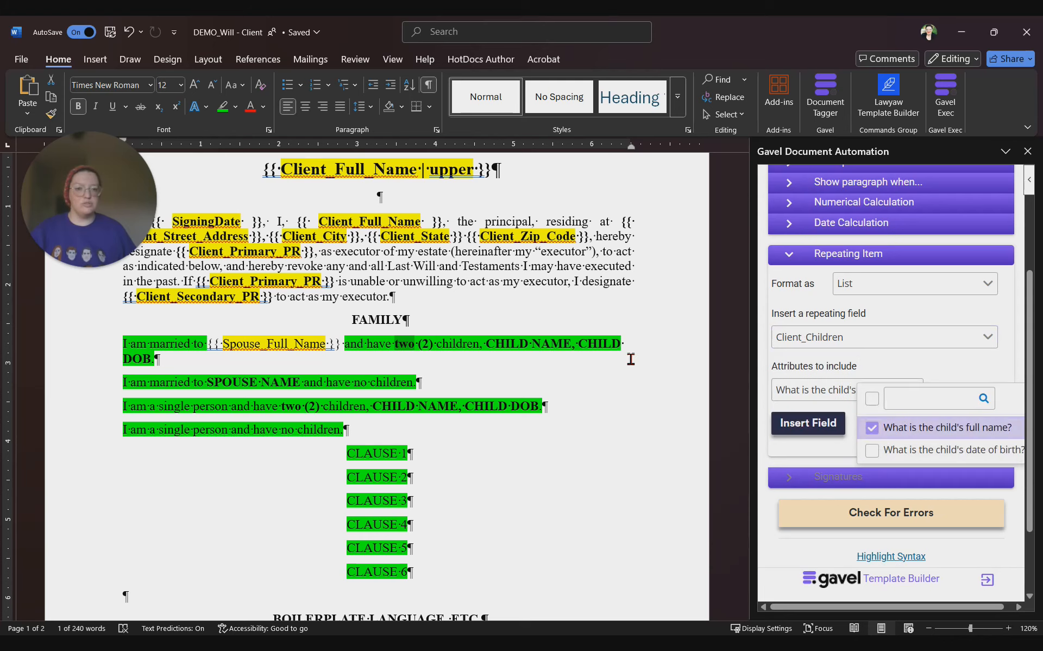
{"action": "left_click_drag", "start_coordinate": [550, 345], "coordinate": [570, 346]}
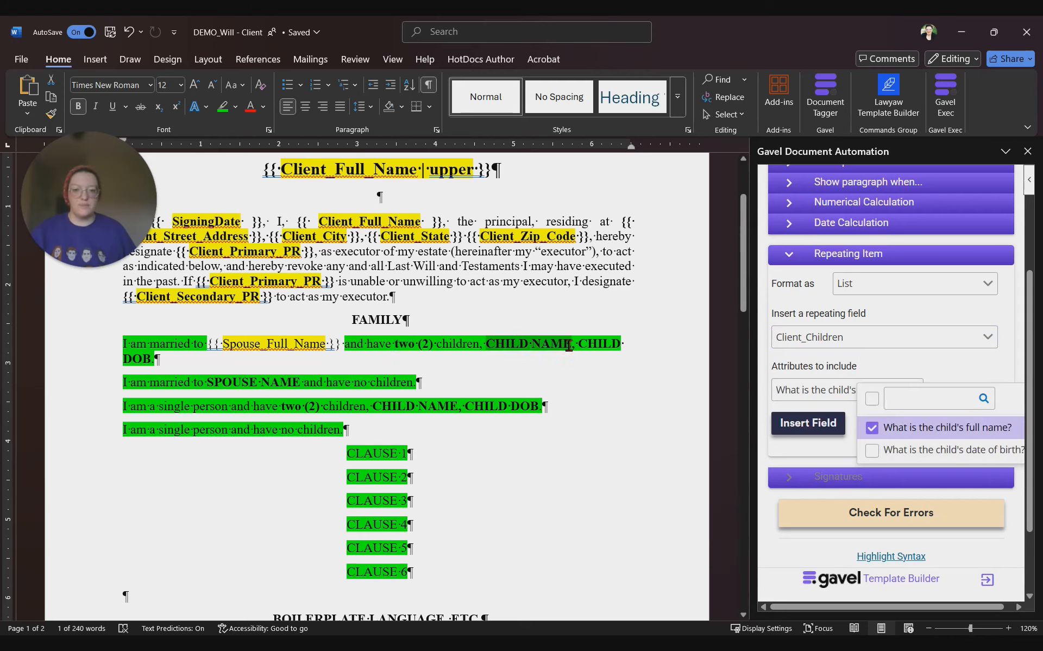
{"action": "left_click", "coordinate": [870, 450]}
- Replace the CHILD NAME, CHILD DOB placeholders in the first FAMILY sentence with the Client_Children repeating field, formatted as List - Oxford Comma
{"action": "left_click_drag", "start_coordinate": [500, 353], "coordinate": [154, 364]}
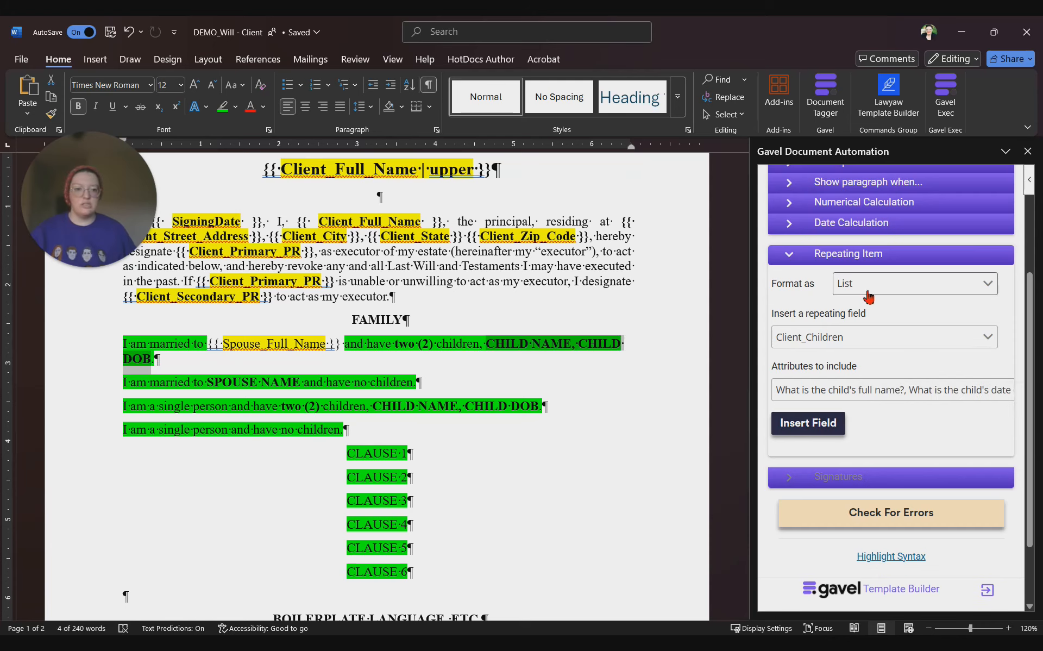
{"action": "left_click", "coordinate": [891, 284]}
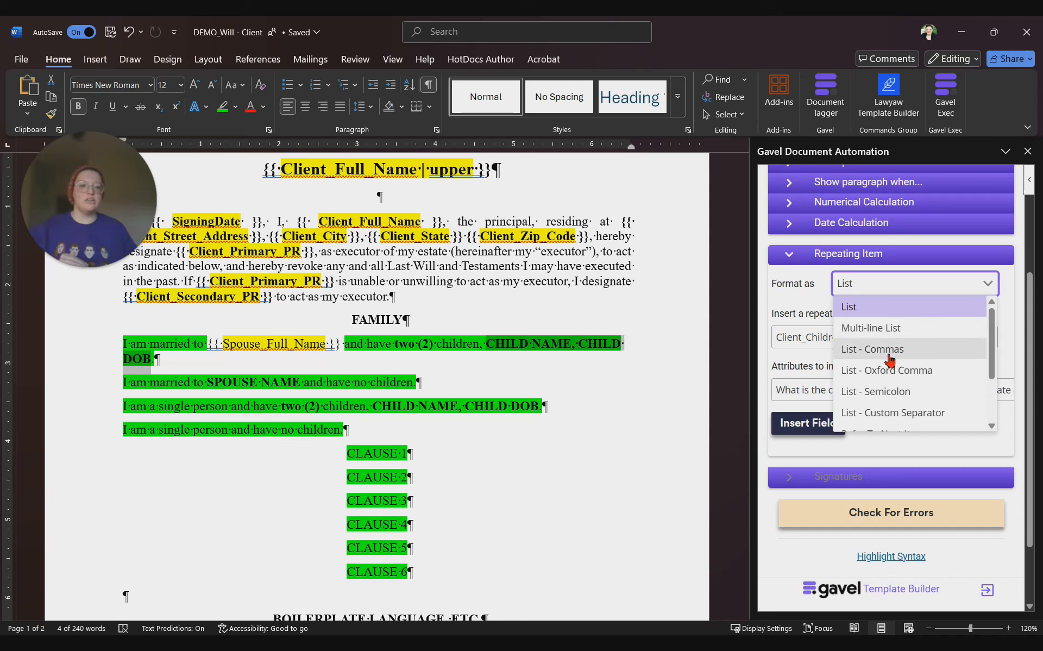
{"action": "scroll", "coordinate": [897, 380], "scroll_direction": "down", "scroll_amount": 3}
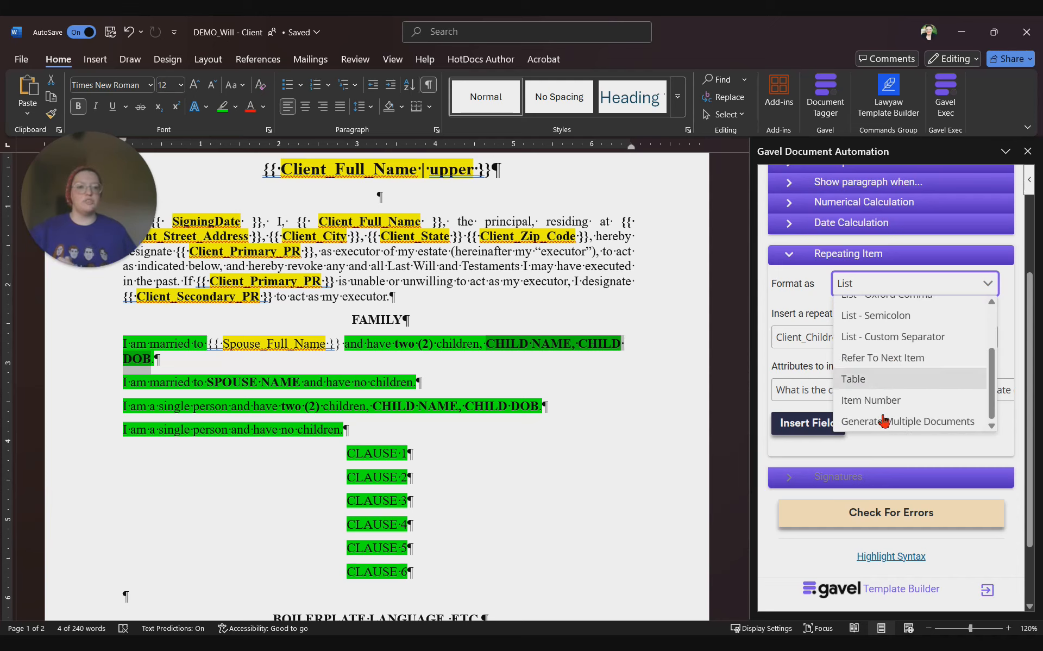
{"action": "scroll", "coordinate": [905, 369], "scroll_direction": "up", "scroll_amount": 1}
{"action": "scroll", "coordinate": [905, 353], "scroll_direction": "up", "scroll_amount": 2}
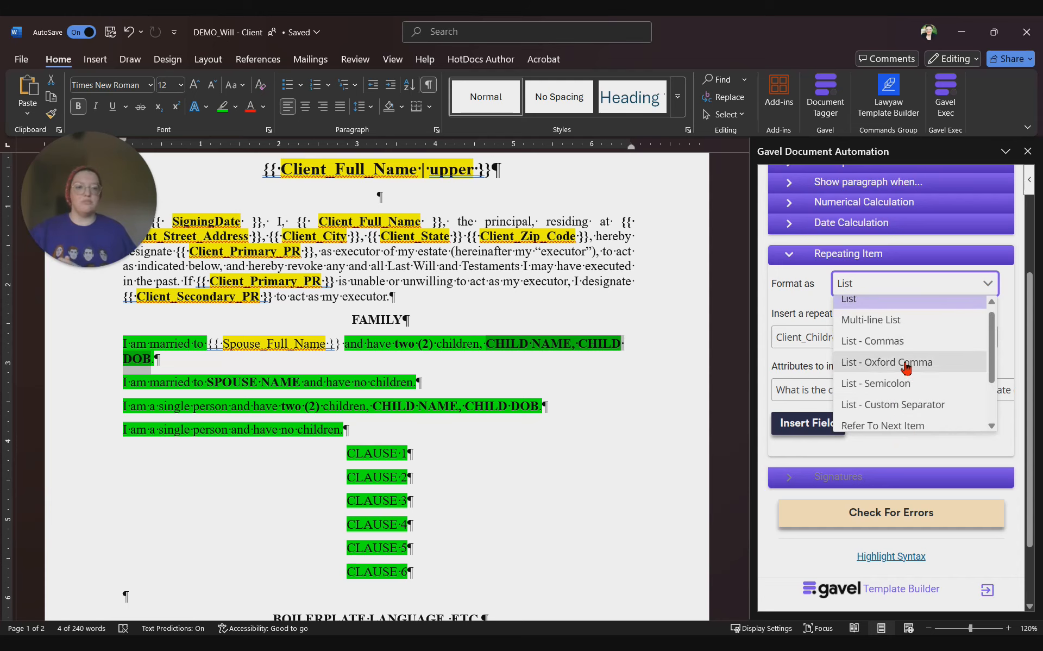
{"action": "left_click", "coordinate": [904, 363]}
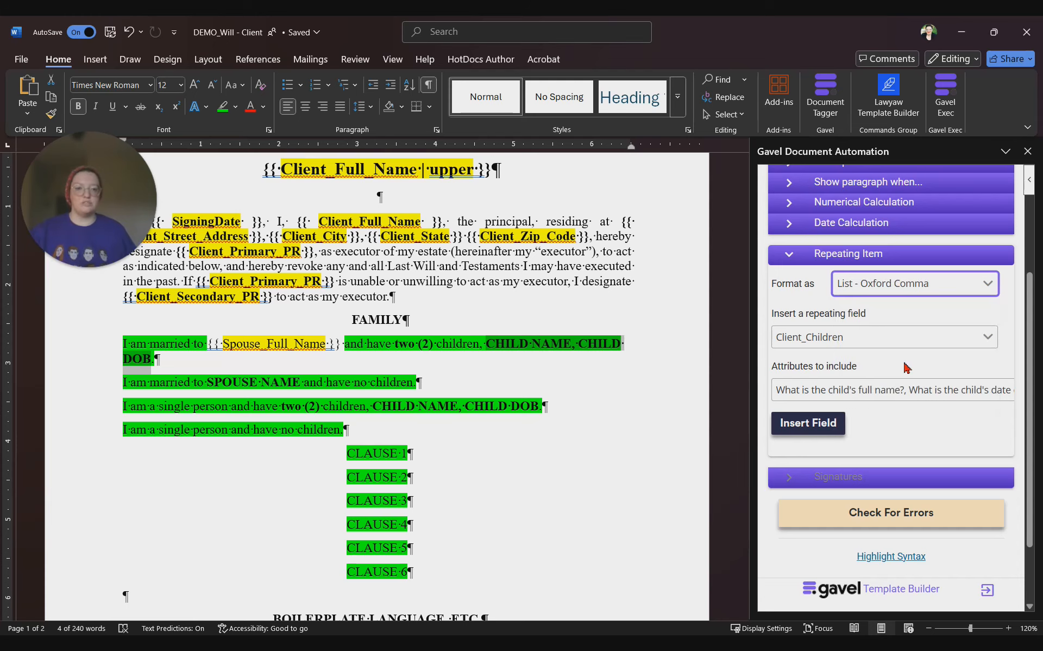
{"action": "left_click", "coordinate": [825, 423]}
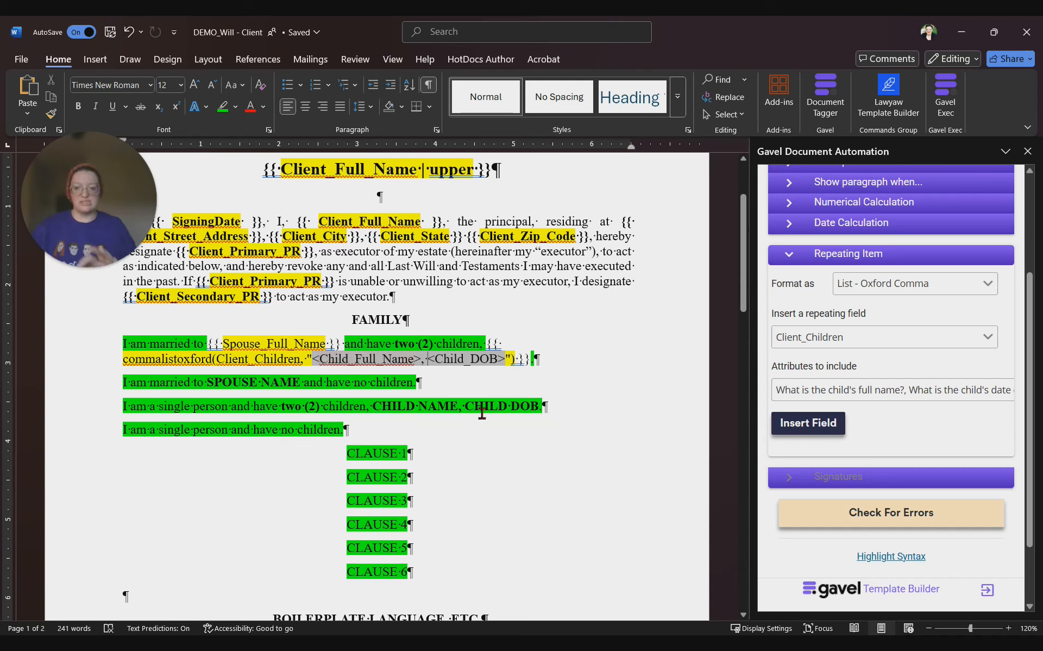
- Add the text "Date of Birth: " before <Child_DOB> inside the quotation marks of the child list variable
{"action": "left_click", "coordinate": [428, 359]}
{"action": "type", "text": "Date of Birth"}
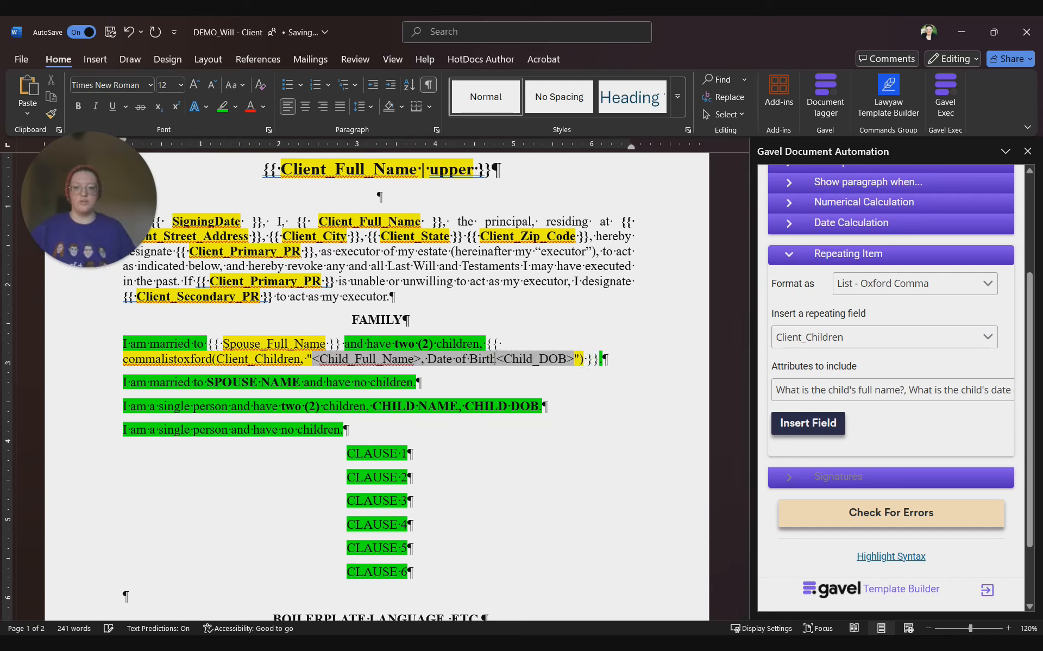
{"action": "type", "text": ":"}
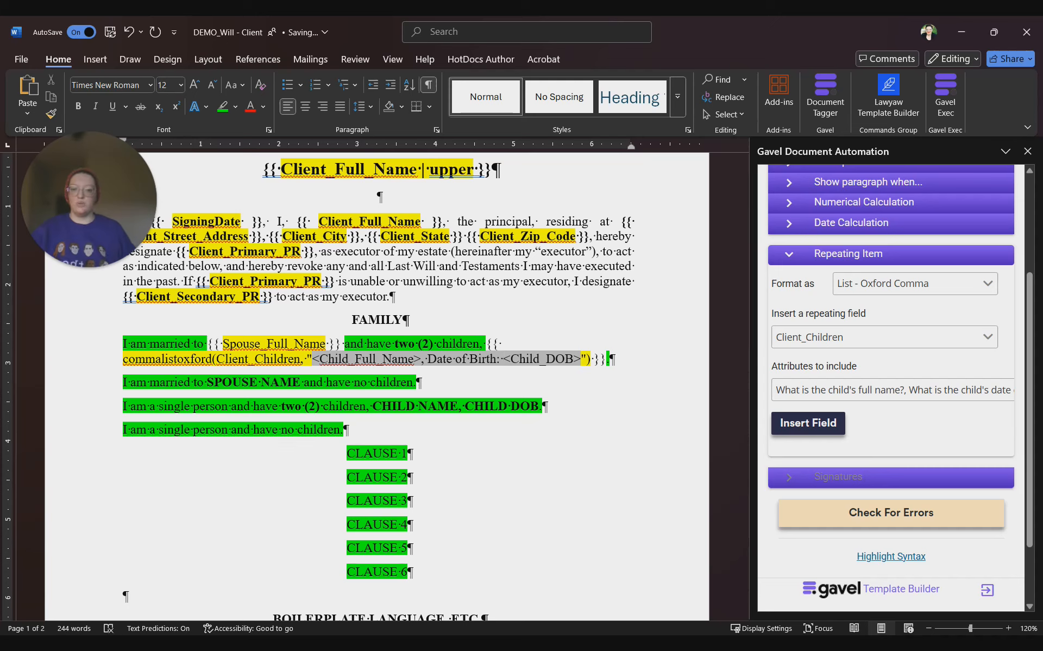
{"action": "double_click", "coordinate": [356, 360]}
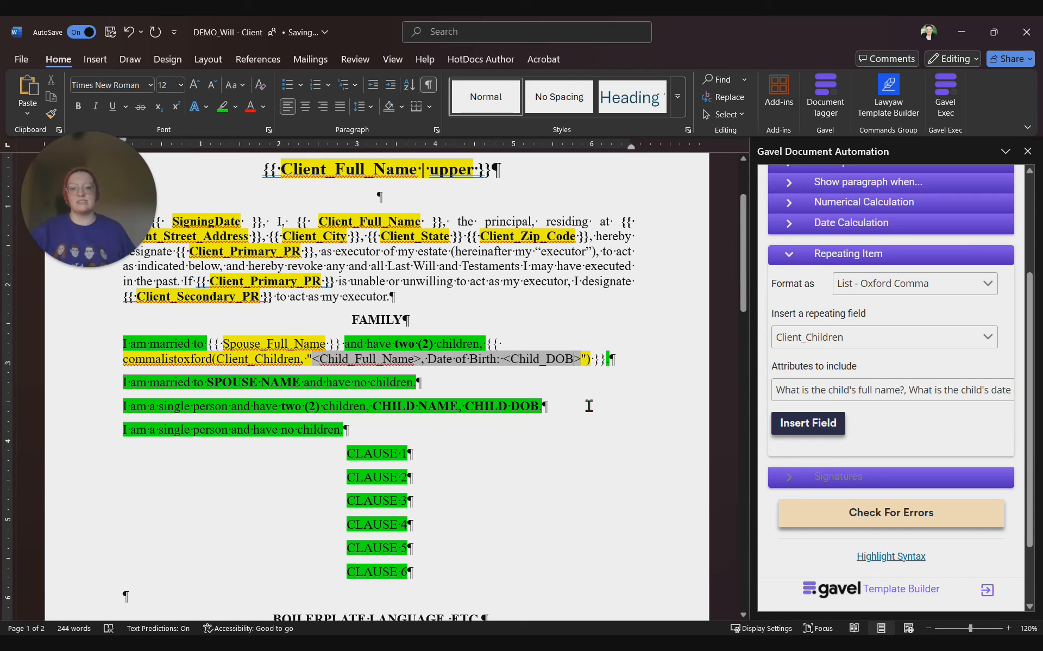
{"action": "left_click_drag", "start_coordinate": [505, 360], "coordinate": [580, 363]}
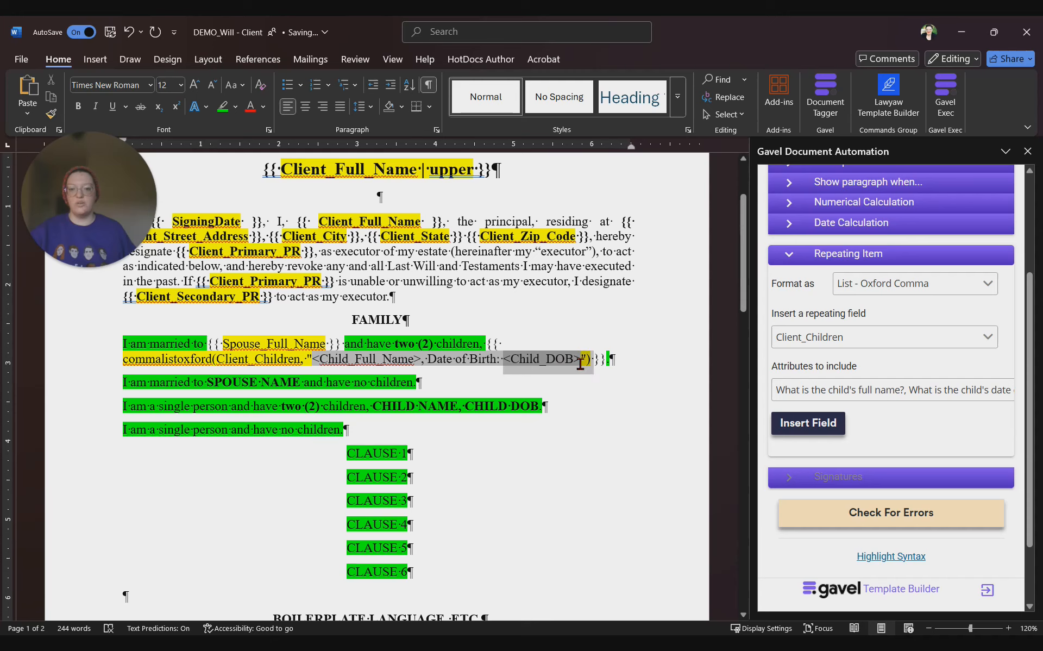
{"action": "left_click", "coordinate": [570, 363]}
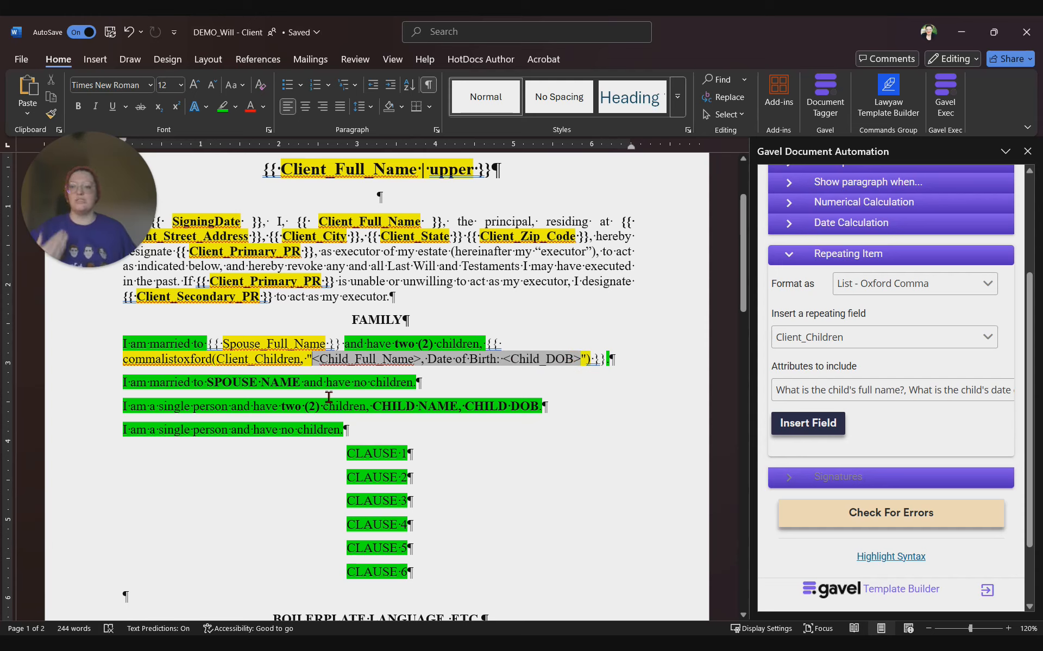
{"action": "double_click", "coordinate": [313, 362]}
{"action": "left_click_drag", "start_coordinate": [441, 363], "coordinate": [493, 365]}
{"action": "left_click", "coordinate": [494, 383]}
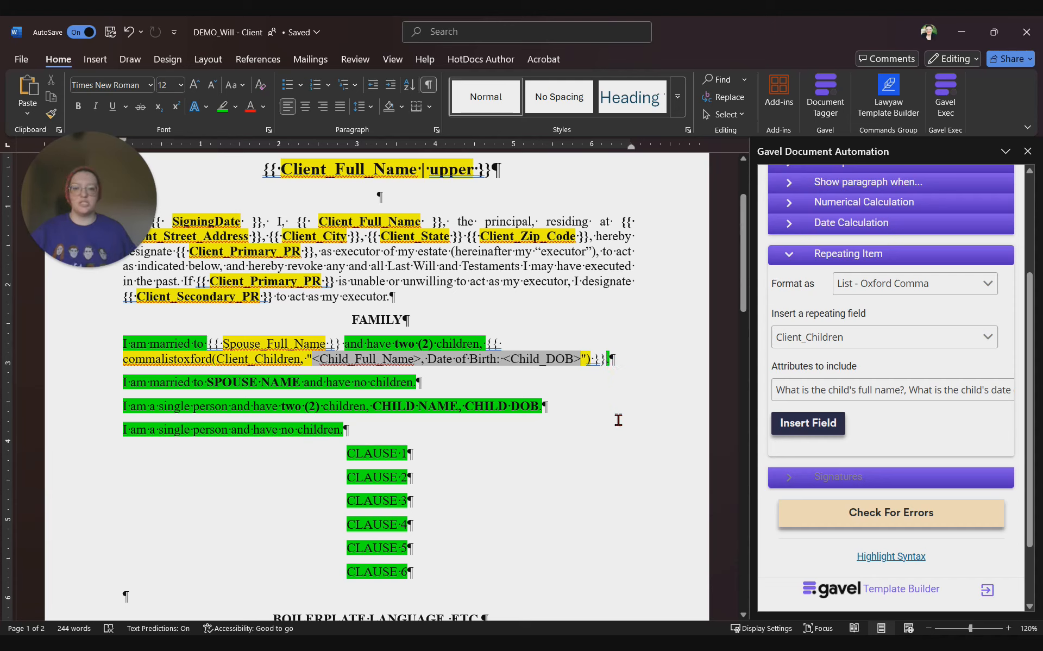
{"action": "type", "text": "adasdfdsf"}
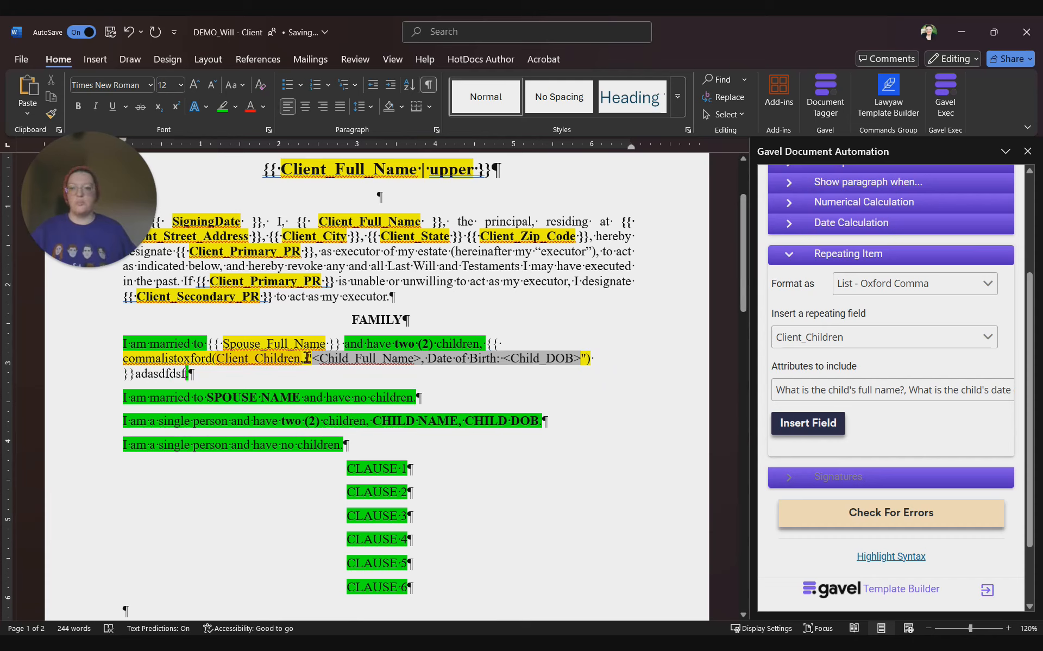
{"action": "double_click", "coordinate": [492, 344]}
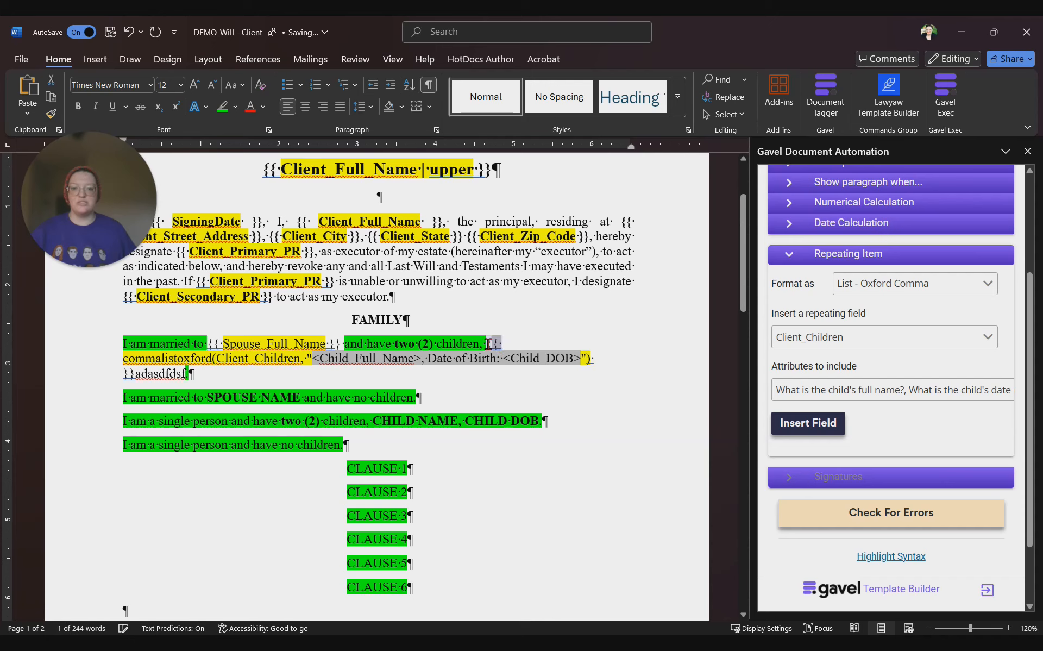
{"action": "double_click", "coordinate": [187, 374]}
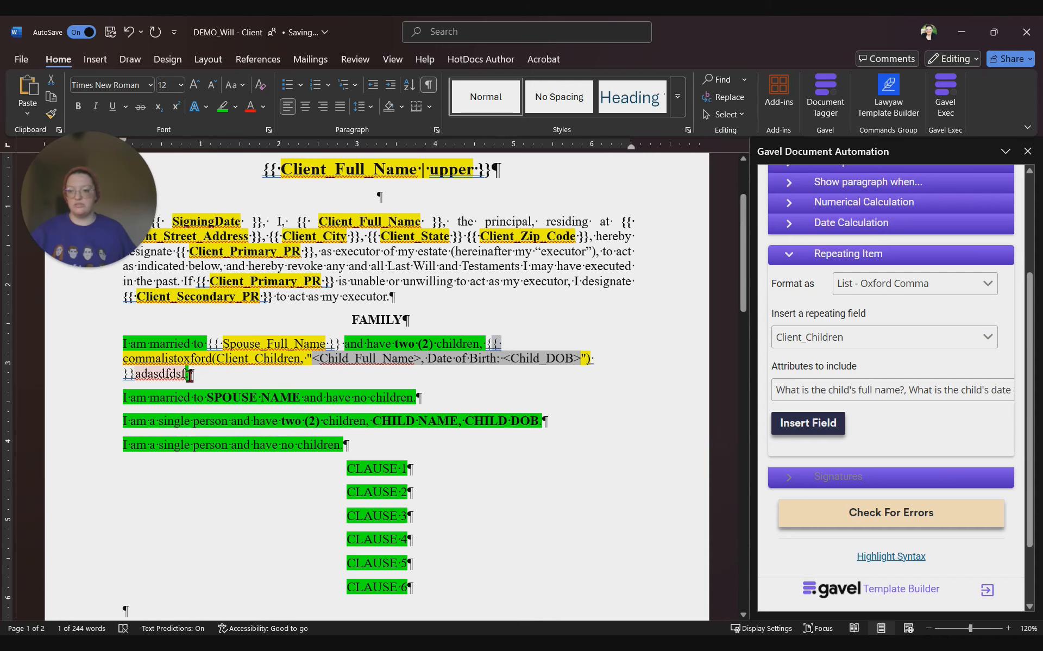
{"action": "left_click", "coordinate": [189, 375]}
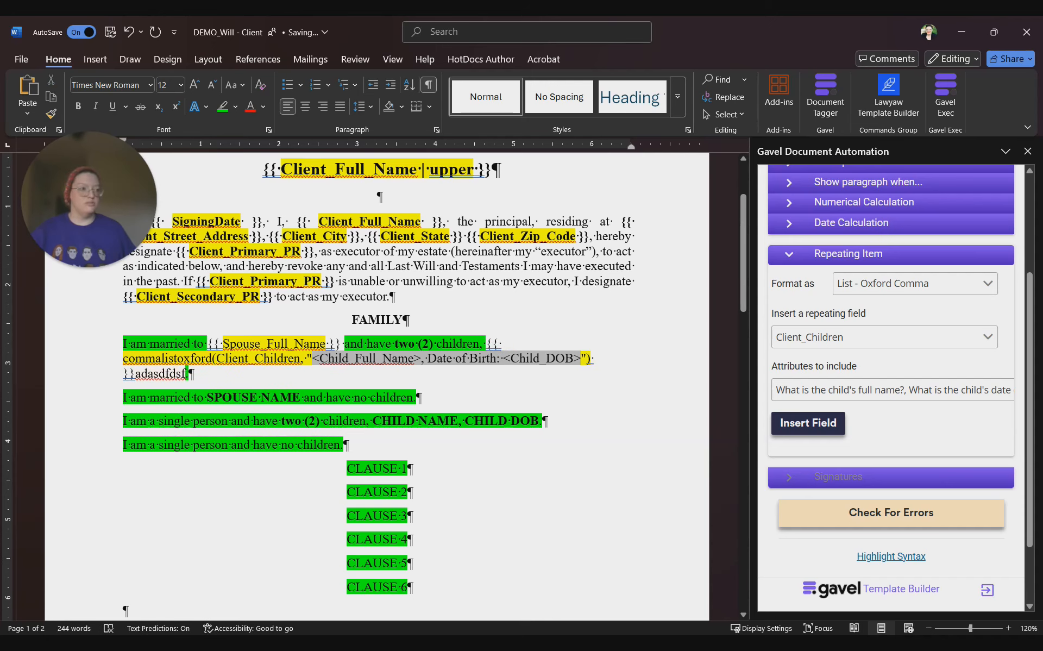
{"action": "key", "text": "ctrl+BackSpace"}
- Replace the numeral 2 in the first FAMILY sentence with the simple variable Number of Client_Children, formatted as Number
{"action": "left_click", "coordinate": [399, 347]}
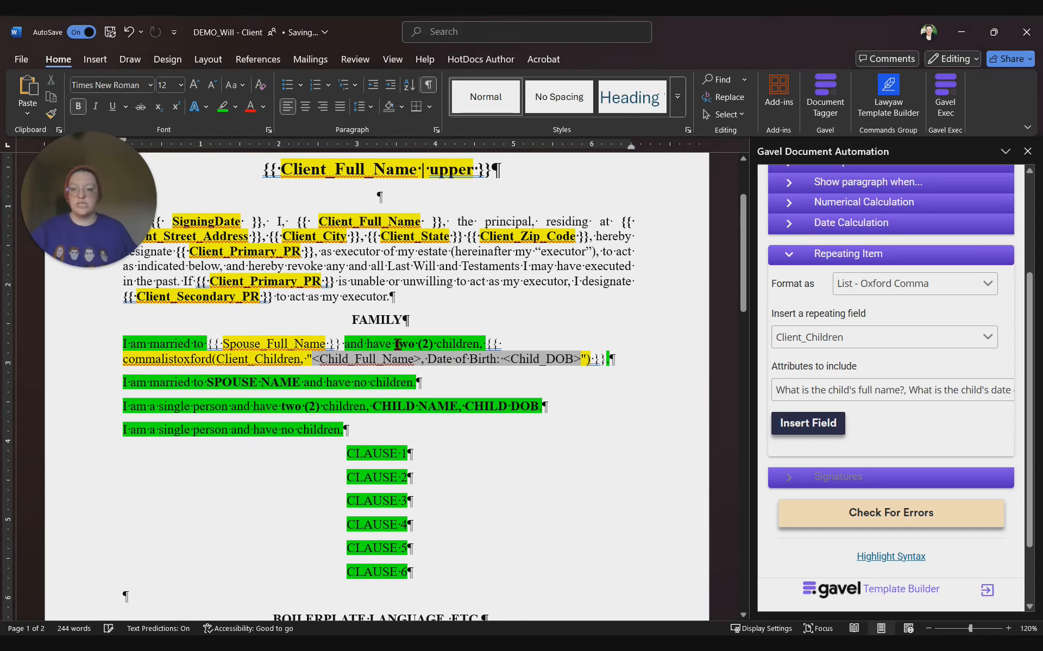
{"action": "scroll", "coordinate": [857, 304], "scroll_direction": "up", "scroll_amount": 3}
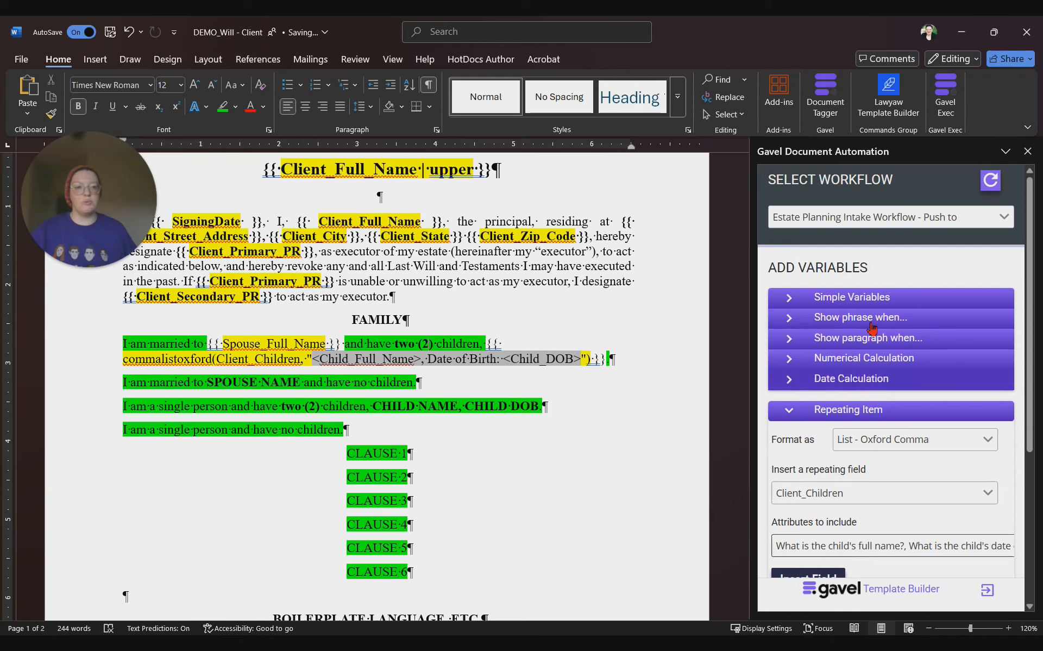
{"action": "left_click", "coordinate": [858, 297]}
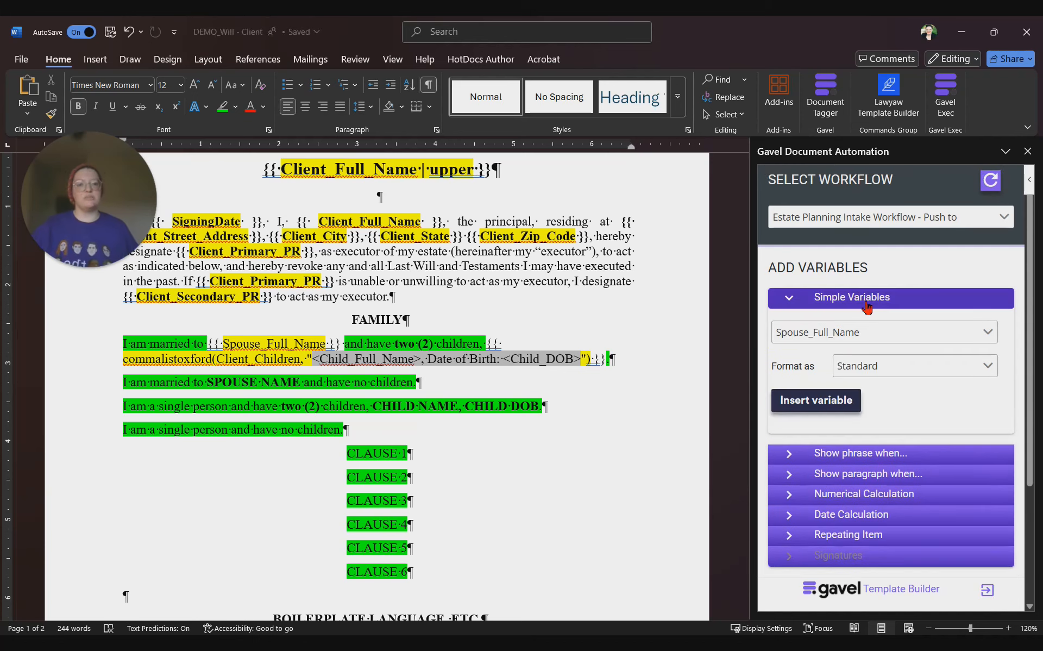
{"action": "left_click", "coordinate": [861, 337]}
{"action": "key", "text": "BackSpace"}
{"action": "key", "text": "BackSpace"}
{"action": "key", "text": "BackSpace"}
{"action": "key", "text": "BackSpace"}
{"action": "key", "text": "BackSpace"}
{"action": "key", "text": "BackSpace"}
{"action": "type", "text": "Child"}
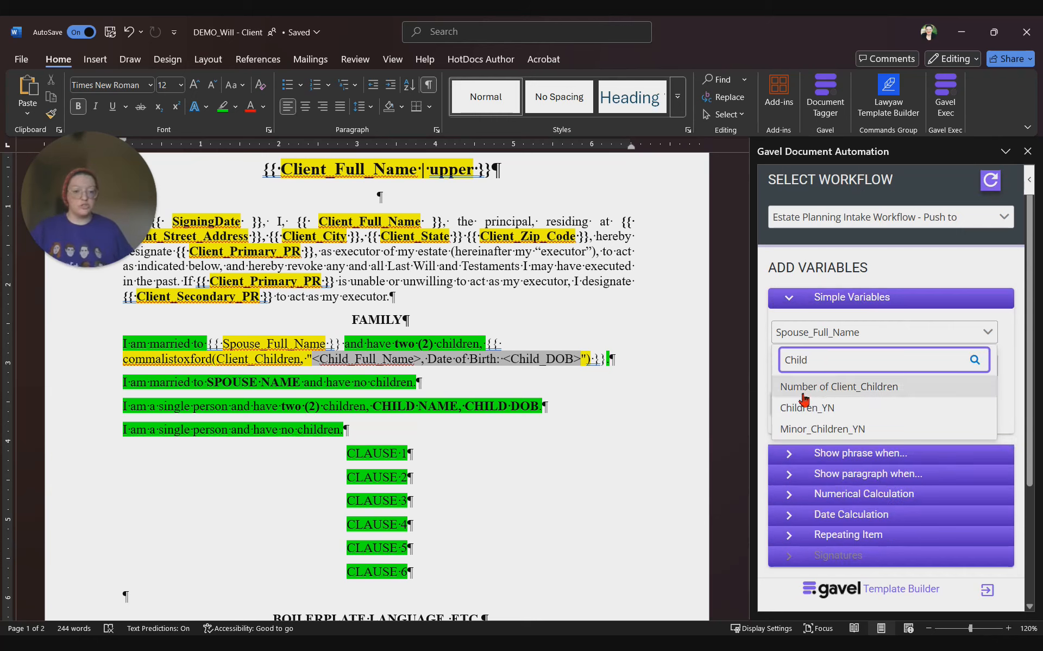
{"action": "left_click", "coordinate": [881, 388]}
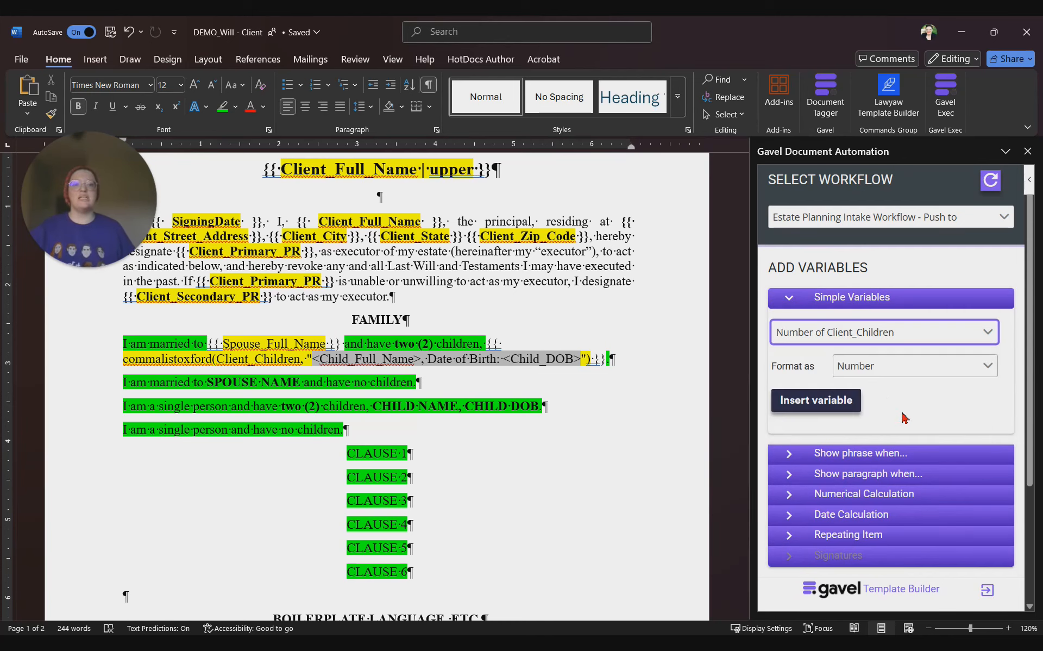
{"action": "left_click", "coordinate": [428, 346]}
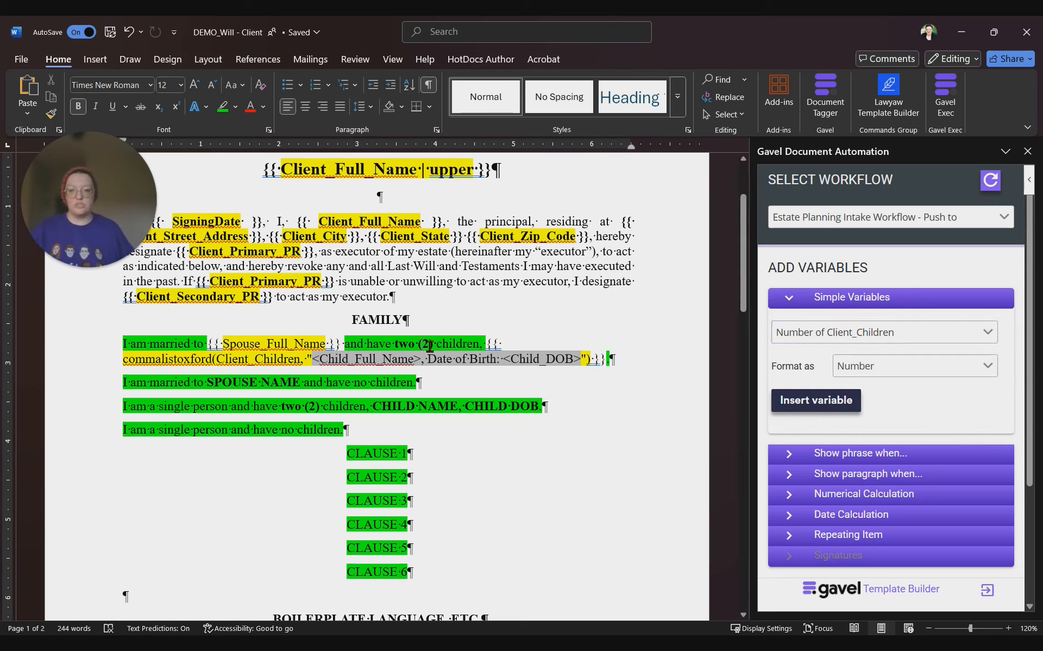
{"action": "left_click", "coordinate": [799, 403]}
- Replace the word "two" in the first FAMILY sentence with Number of Client_Children, formatted as Word - Lowercase
{"action": "left_click", "coordinate": [894, 370]}
{"action": "scroll", "coordinate": [889, 432], "scroll_direction": "down", "scroll_amount": 2}
{"action": "left_click", "coordinate": [871, 470]}
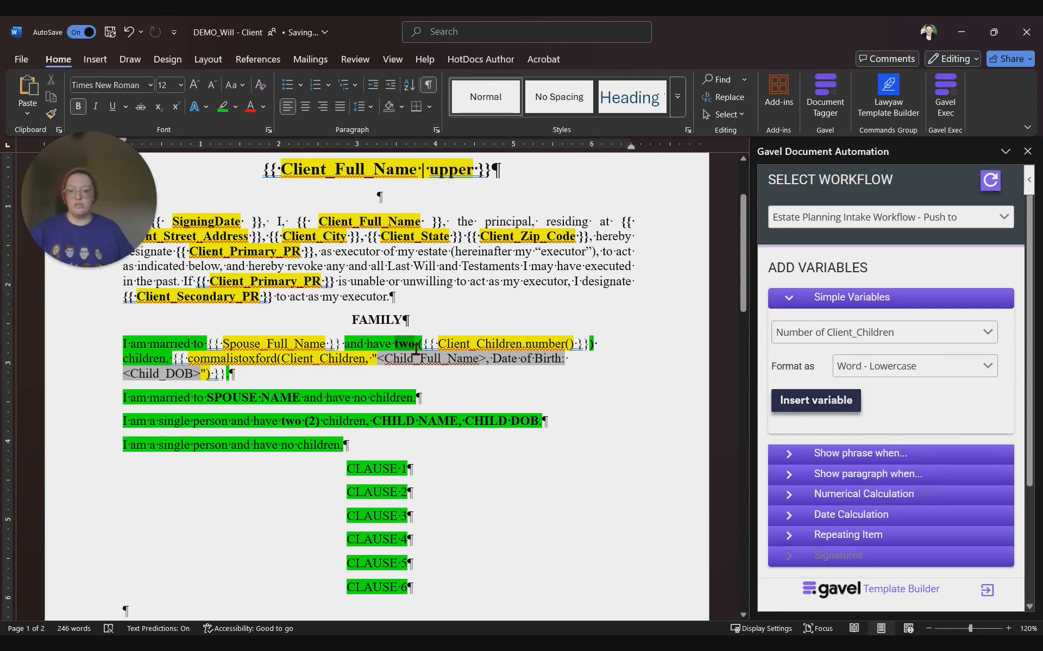
{"action": "left_click", "coordinate": [831, 400]}
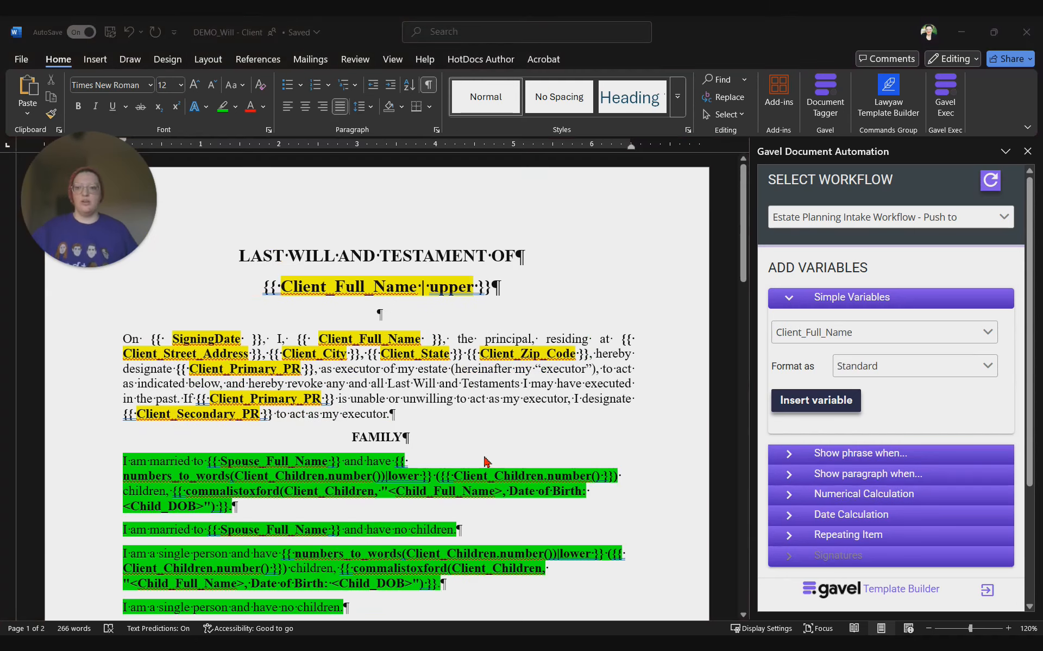
- Update the template in Gavel, choosing DEMO_Will_-_Client.docx as the document to replace
{"action": "scroll", "coordinate": [486, 459], "scroll_direction": "down", "scroll_amount": 5}
{"action": "scroll", "coordinate": [486, 460], "scroll_direction": "down", "scroll_amount": 8}
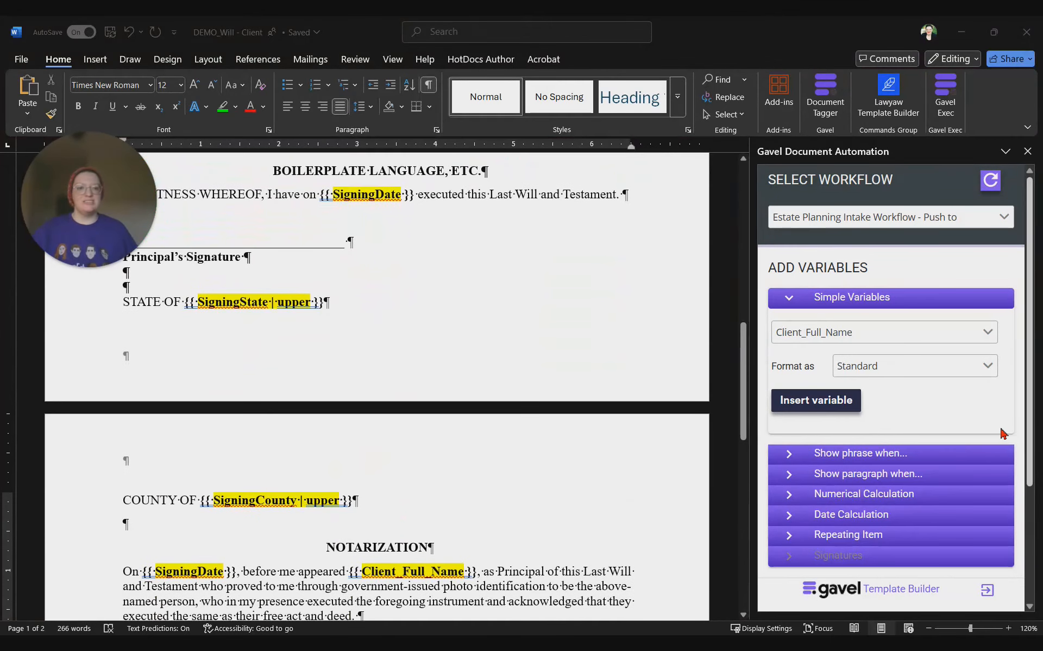
{"action": "scroll", "coordinate": [938, 428], "scroll_direction": "down", "scroll_amount": 3}
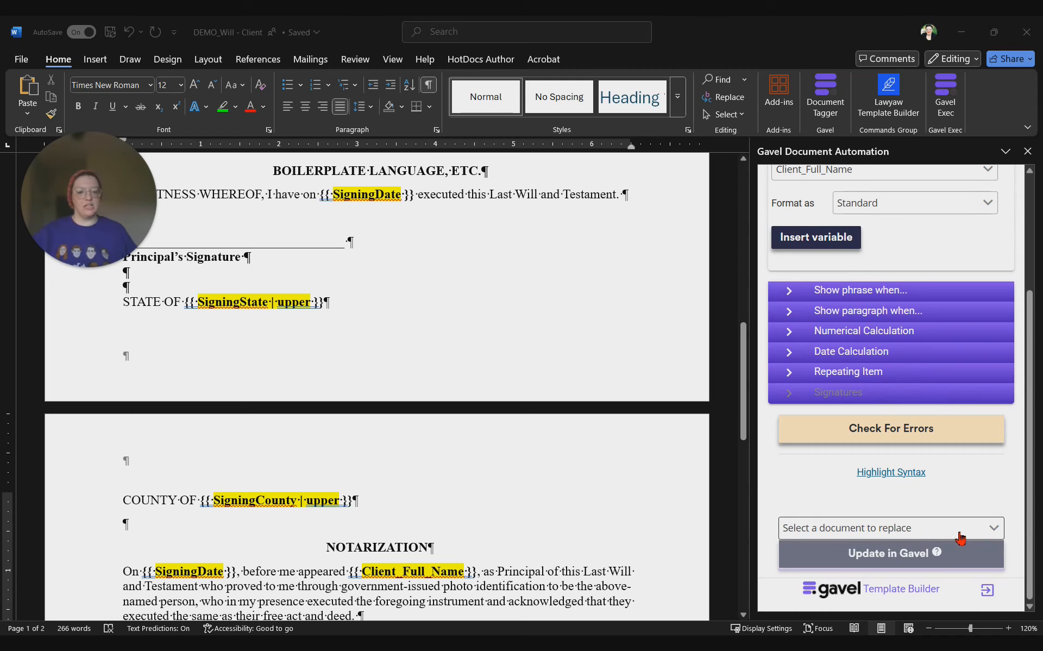
{"action": "left_click", "coordinate": [994, 529]}
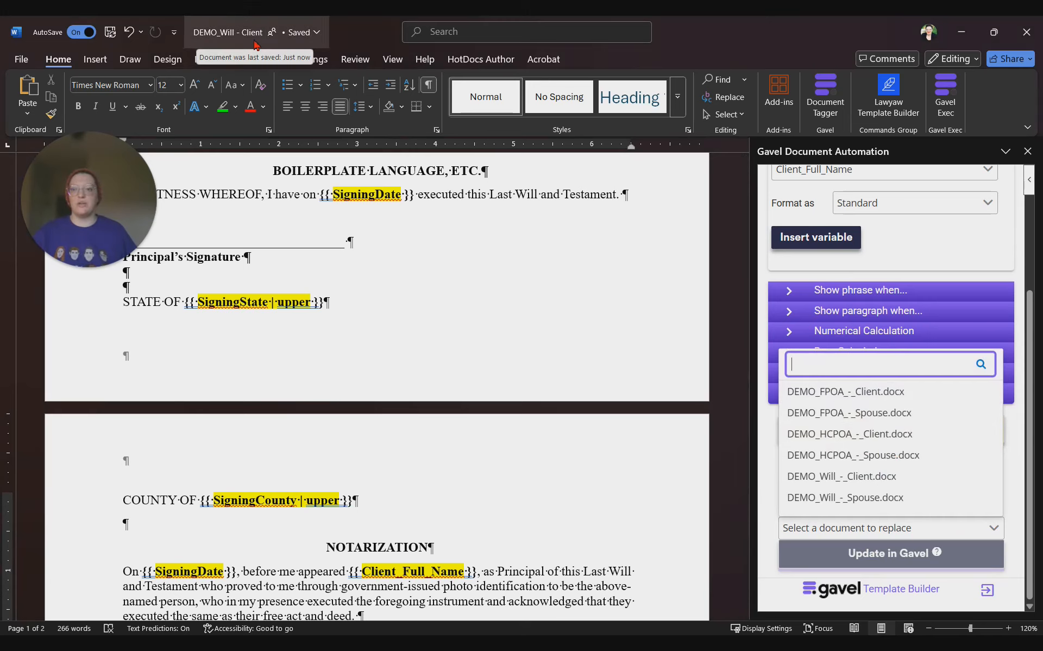
{"action": "left_click", "coordinate": [885, 477]}
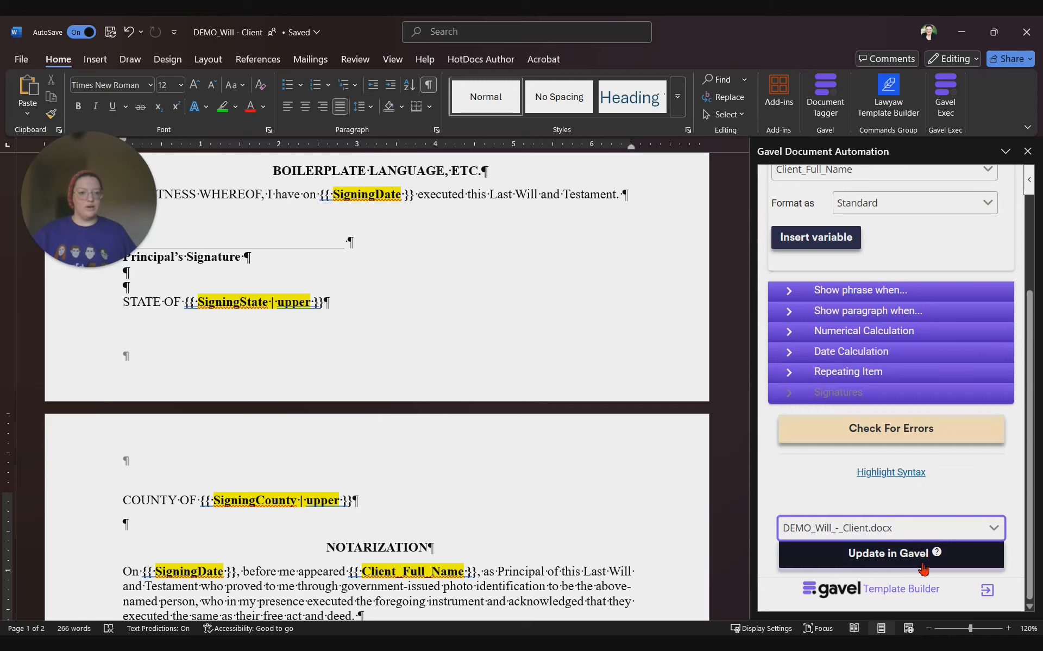
{"action": "left_click", "coordinate": [918, 557]}
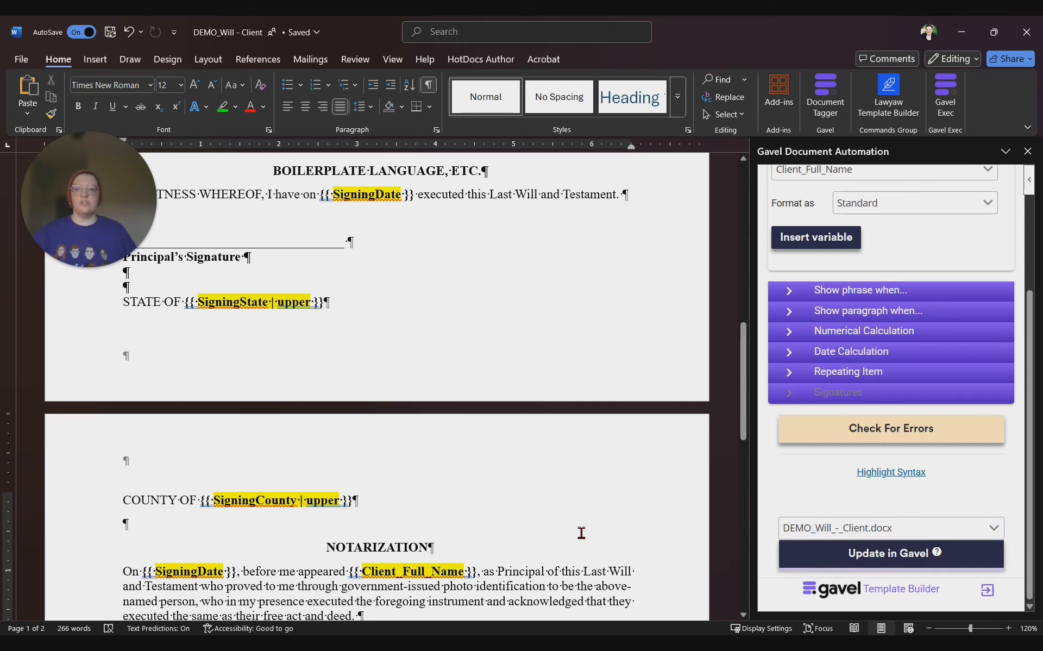
{"action": "scroll", "coordinate": [581, 532], "scroll_direction": "up", "scroll_amount": 8}
{"action": "scroll", "coordinate": [580, 532], "scroll_direction": "up", "scroll_amount": 3}
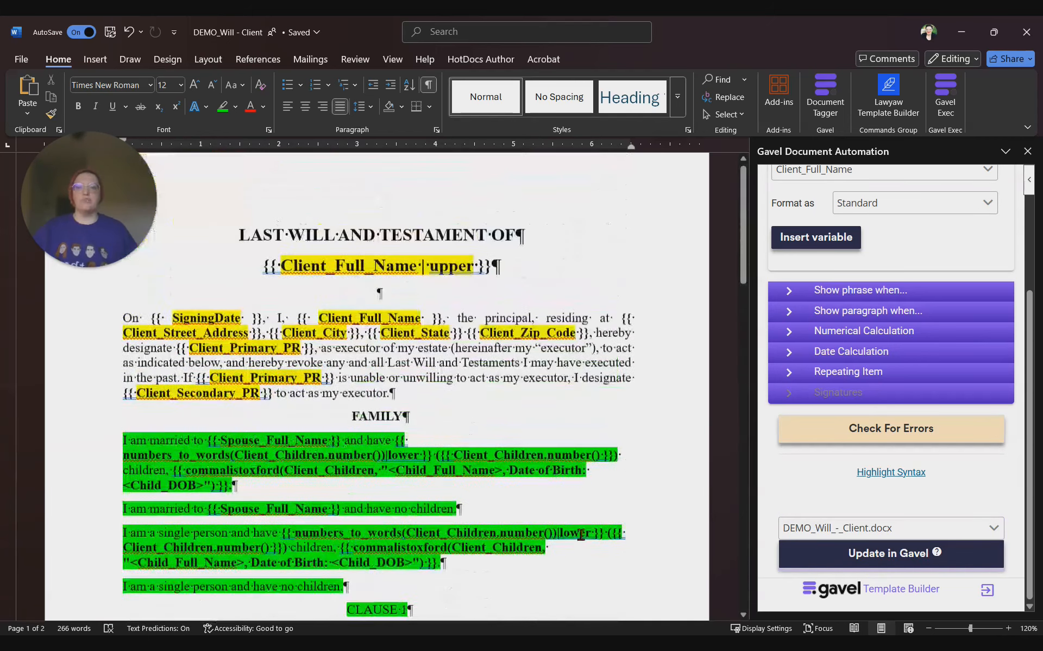